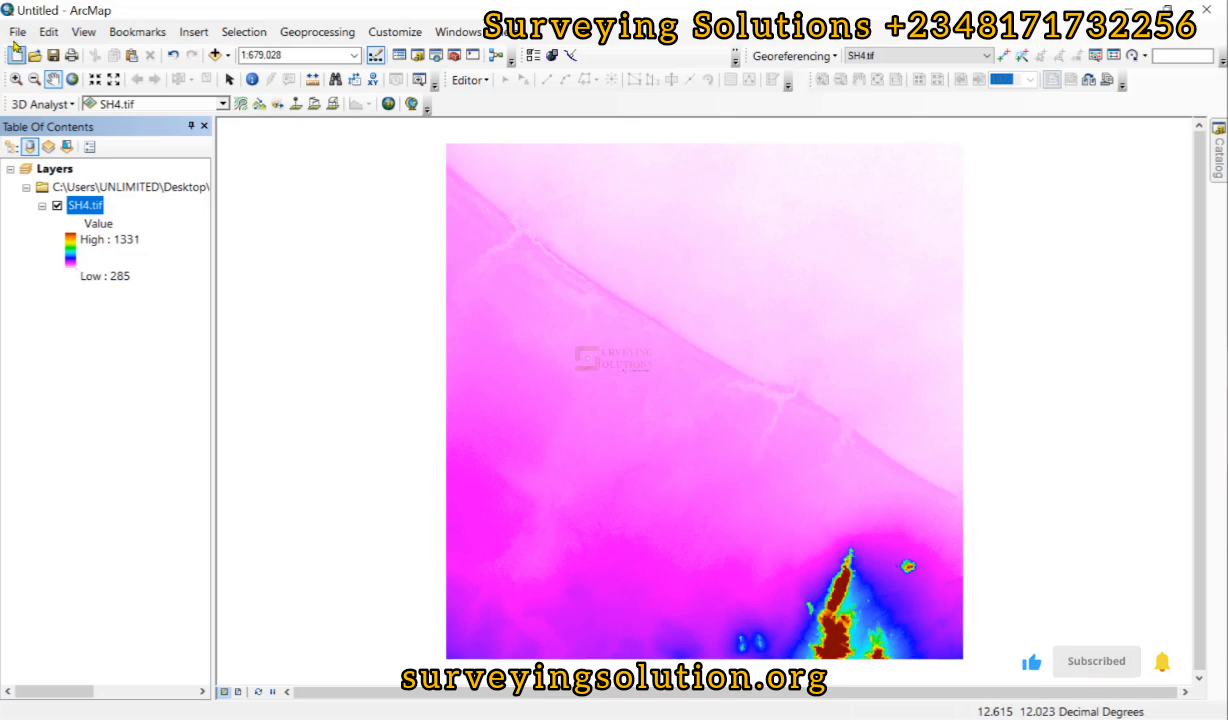
# Load the Modified_Data$ sheet of DEM Data 2B.xls as the XY data table
pyautogui.click(17, 33)
pyautogui.moveTo(120, 185)
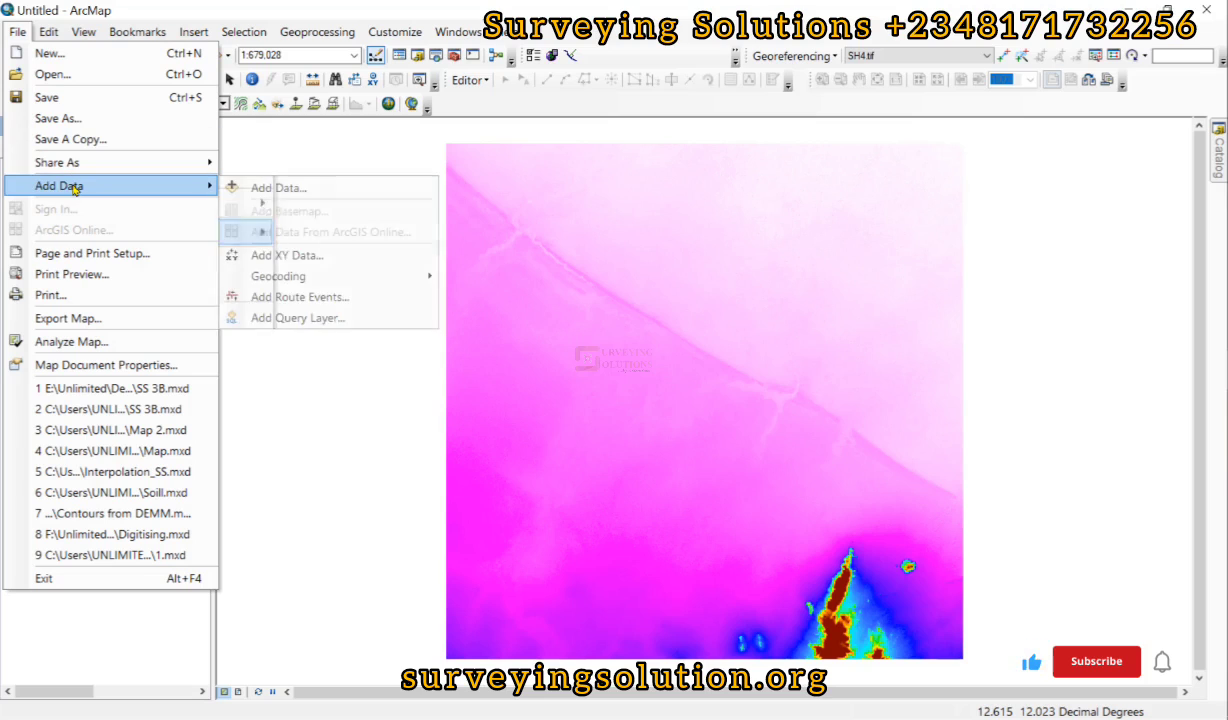
pyautogui.click(287, 257)
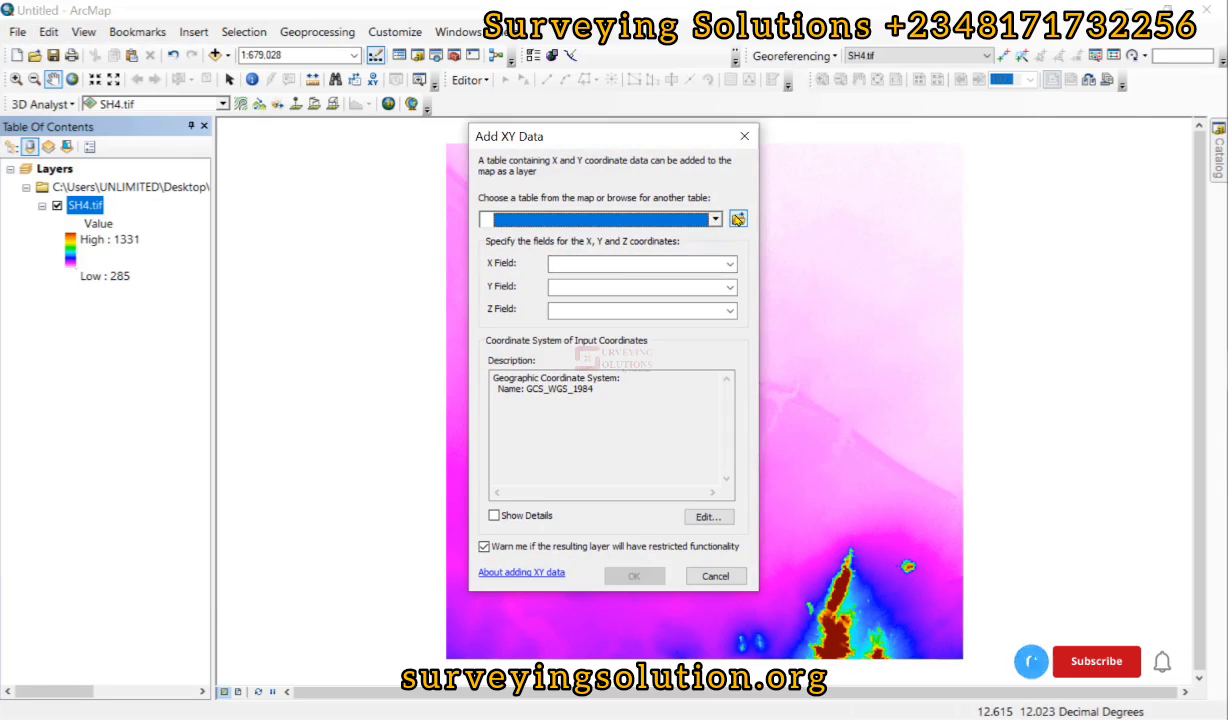
pyautogui.click(738, 218)
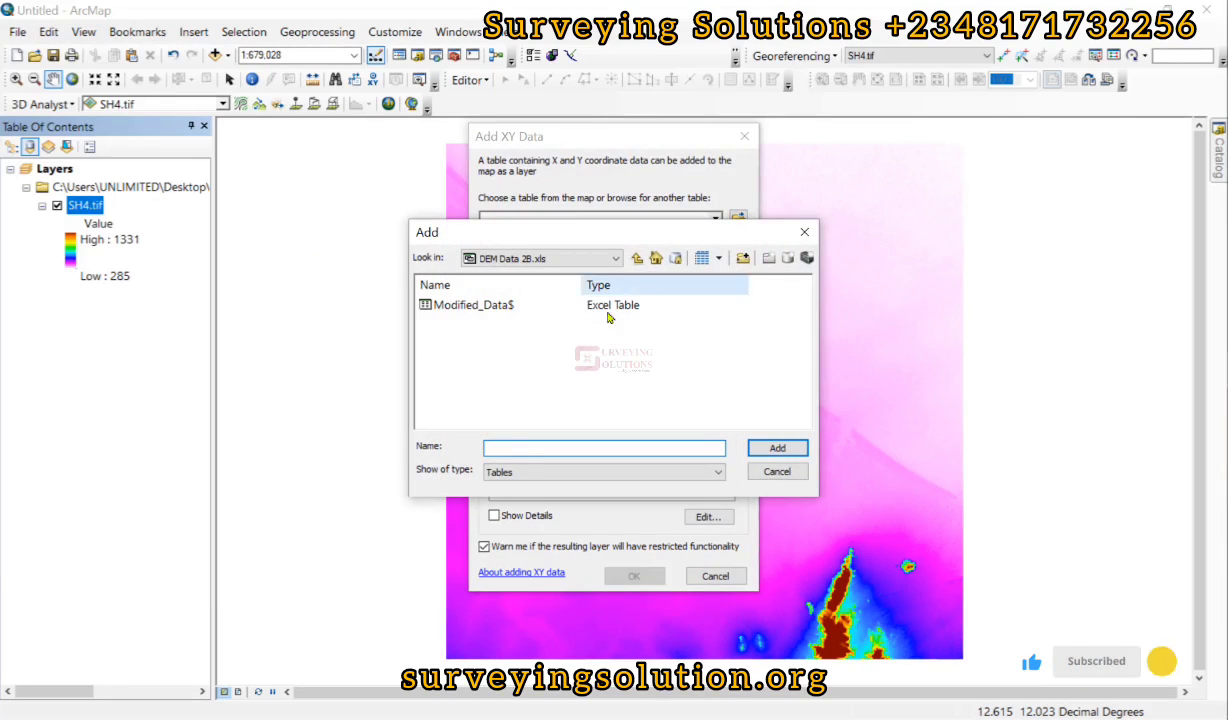
pyautogui.click(637, 258)
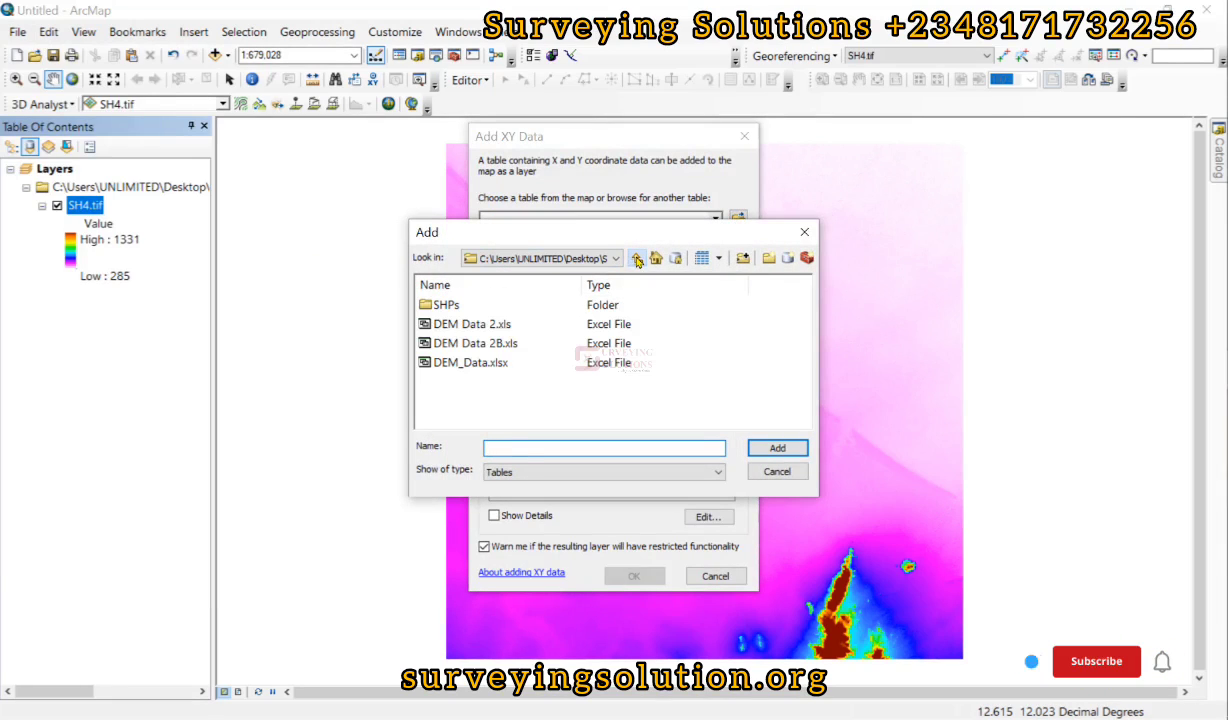
pyautogui.click(493, 345)
pyautogui.click(766, 455)
pyautogui.click(440, 305)
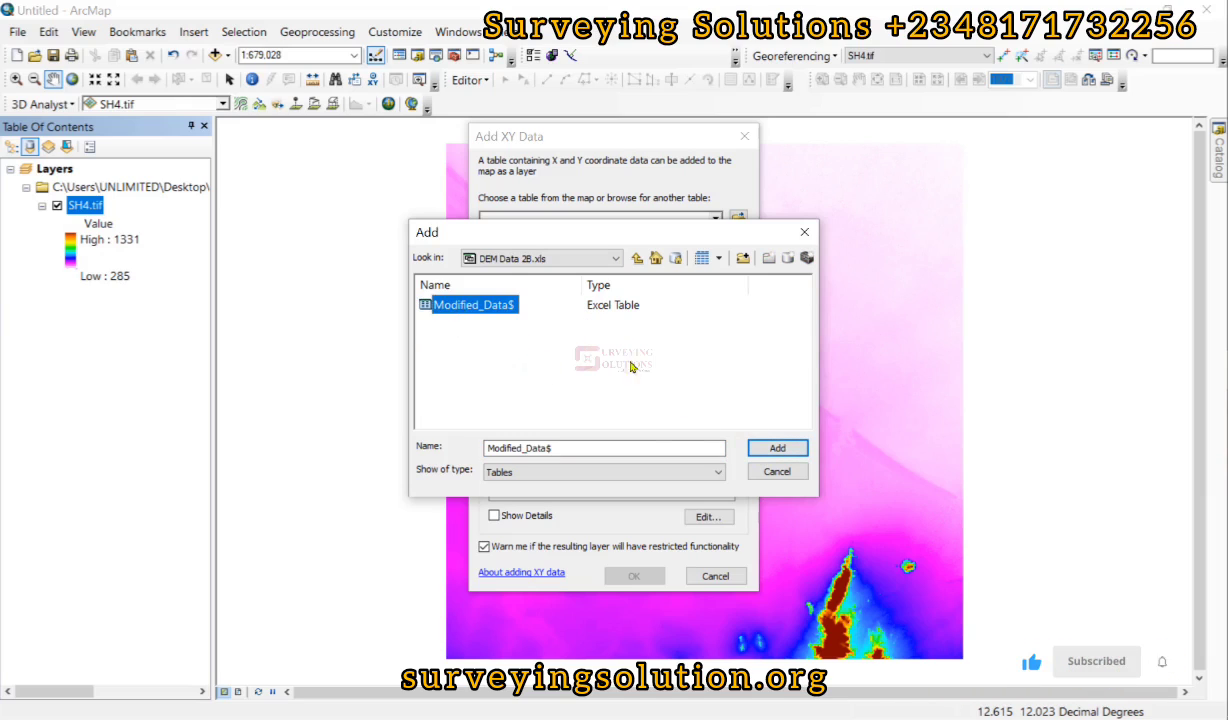
pyautogui.click(781, 452)
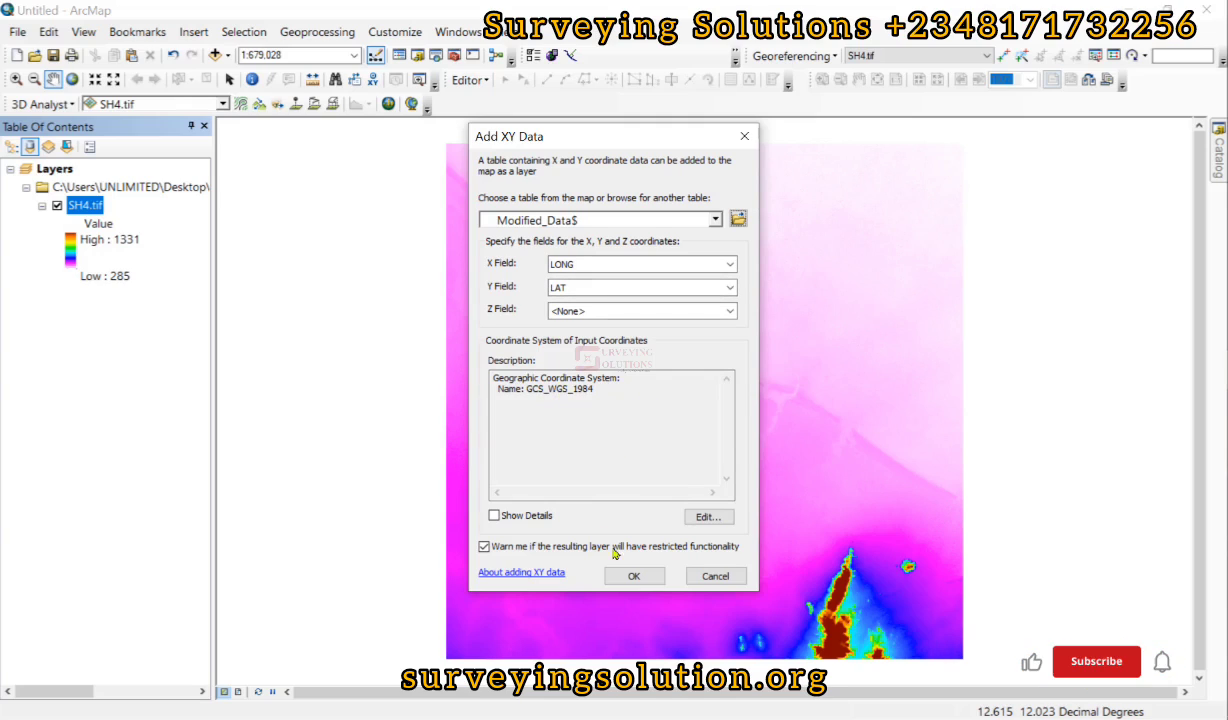
# Create the point layer with X=LONG, Y=LAT, accept the Object-ID warning, and select it
pyautogui.click(630, 574)
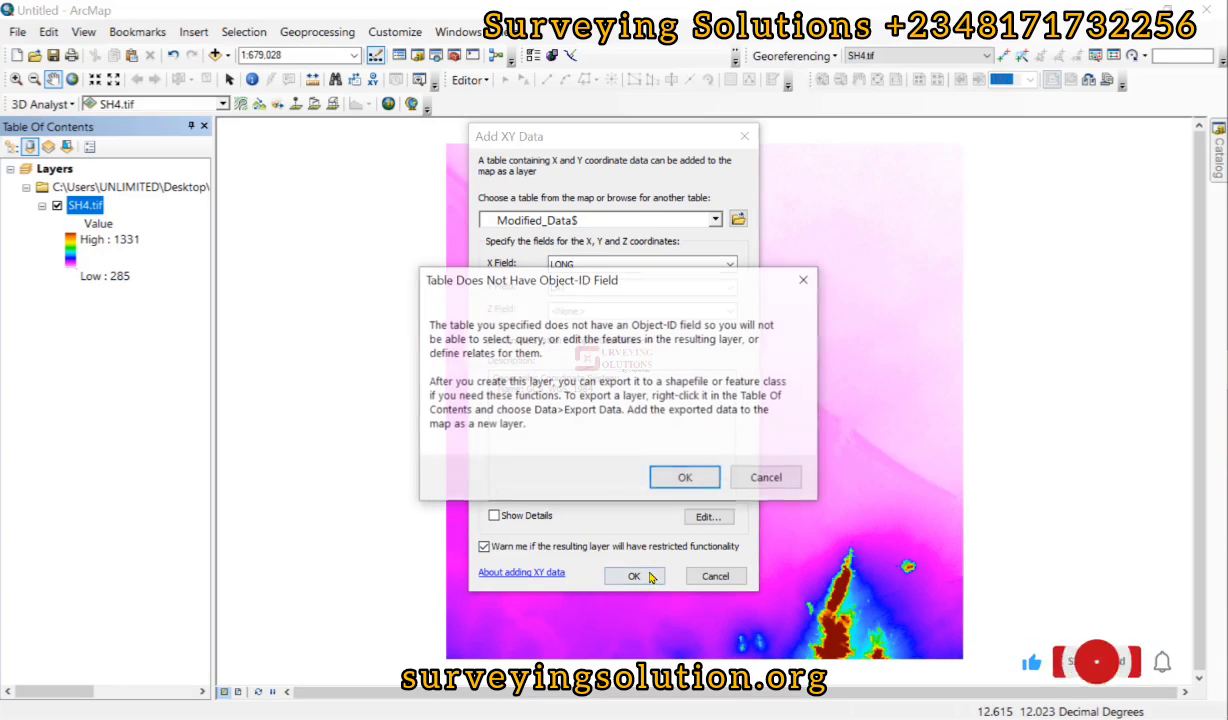
pyautogui.click(686, 478)
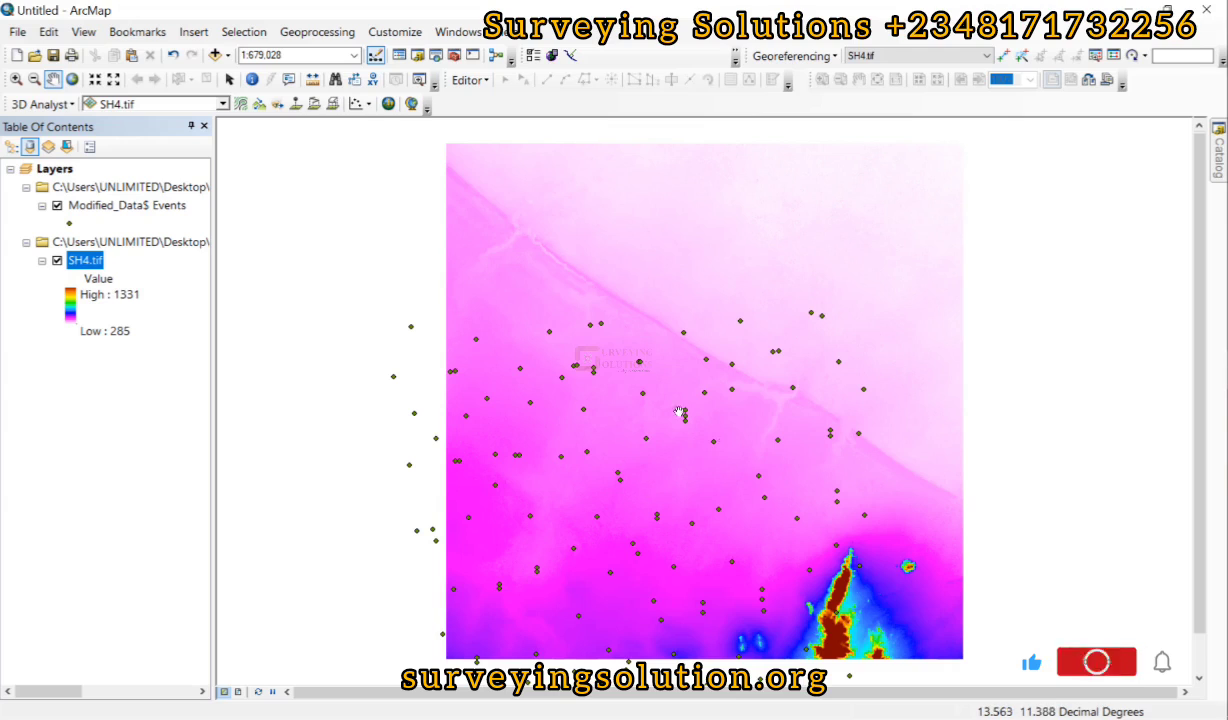
pyautogui.click(89, 207)
pyautogui.rightClick(103, 206)
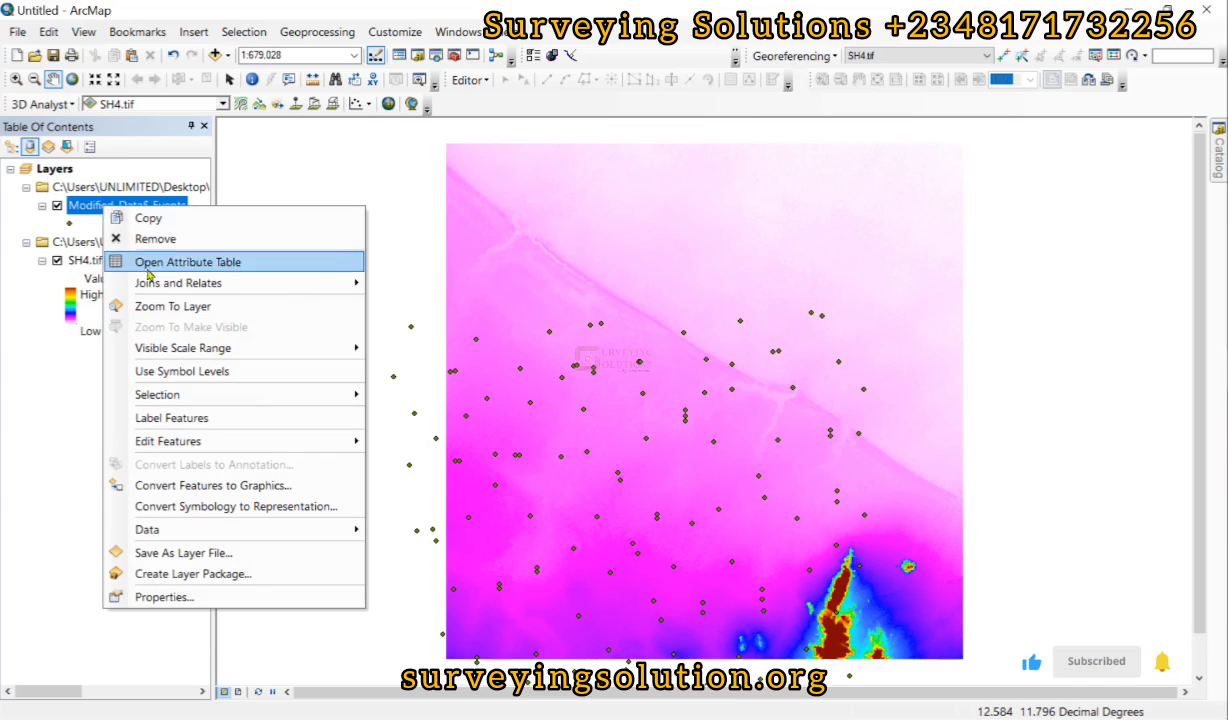
pyautogui.moveTo(157, 294)
pyautogui.click(162, 262)
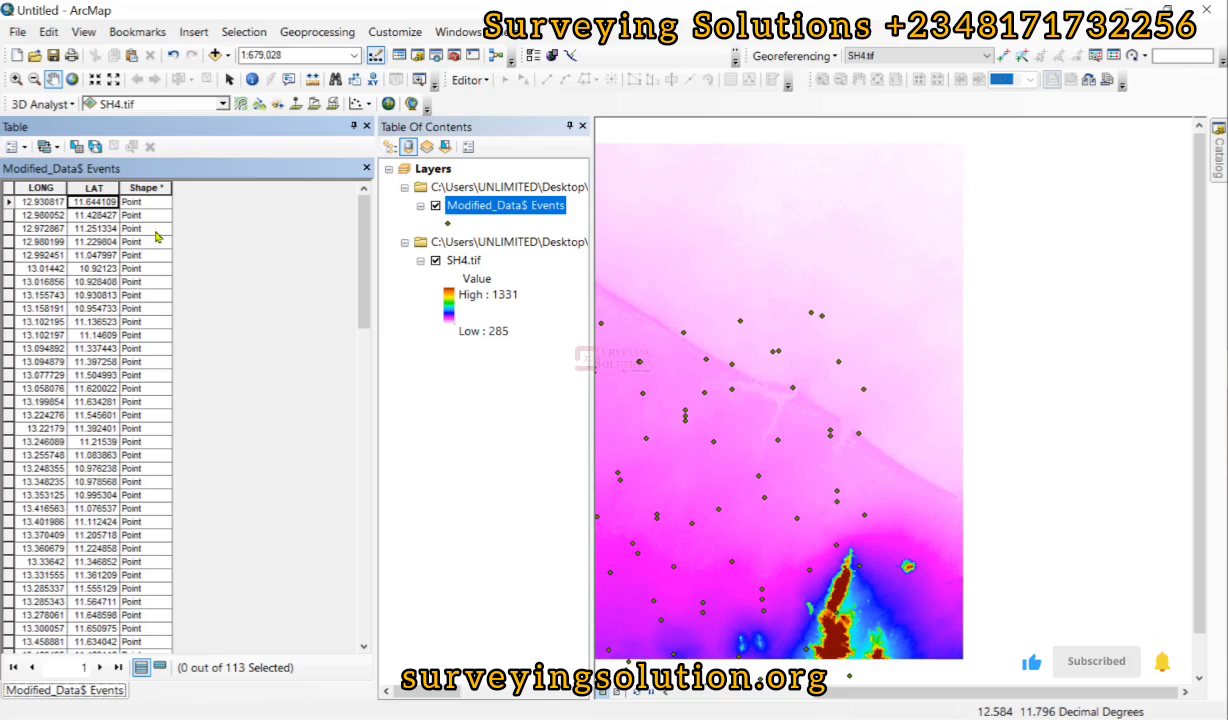
pyautogui.click(366, 167)
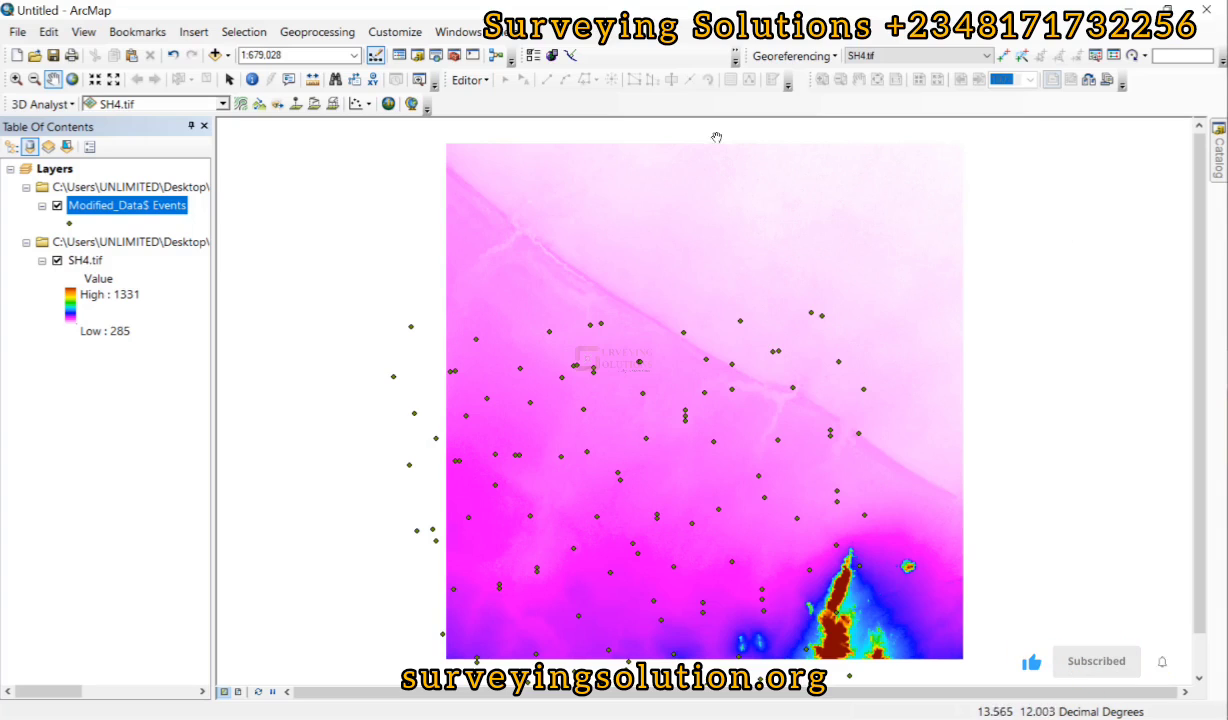
# Search for 'extract values to points' and open the Spatial Analyst Extract Values to Points tool
pyautogui.click(450, 33)
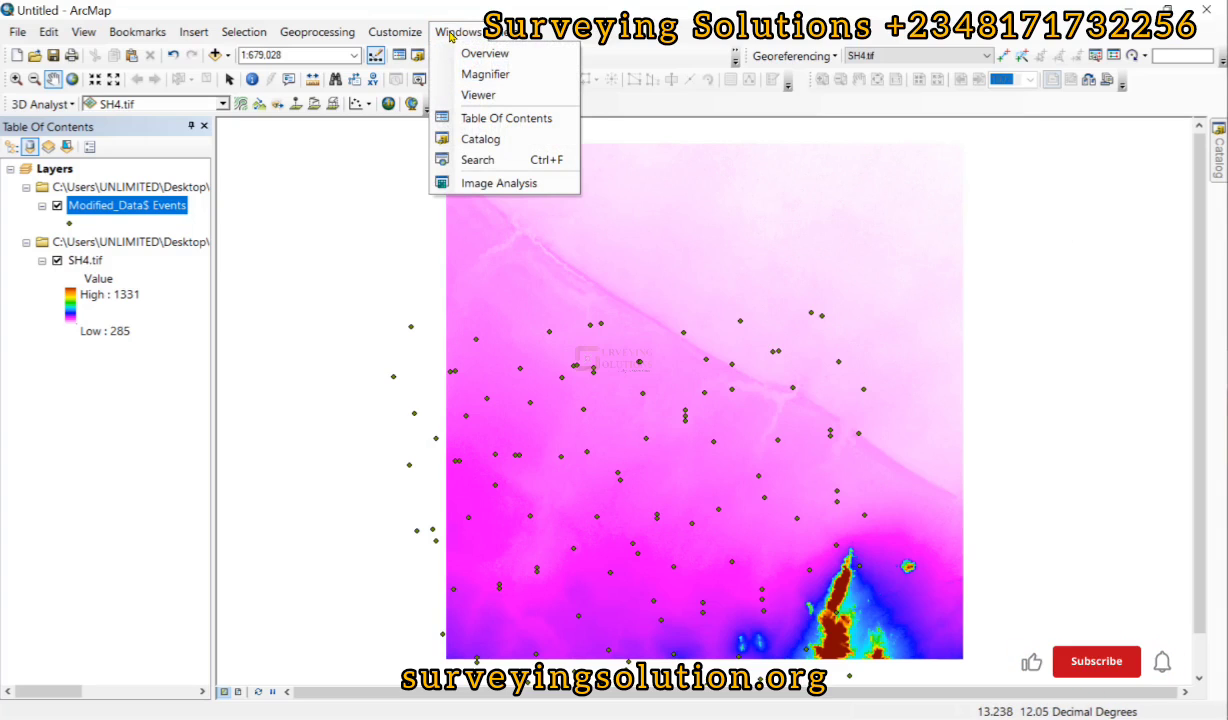
pyautogui.click(478, 160)
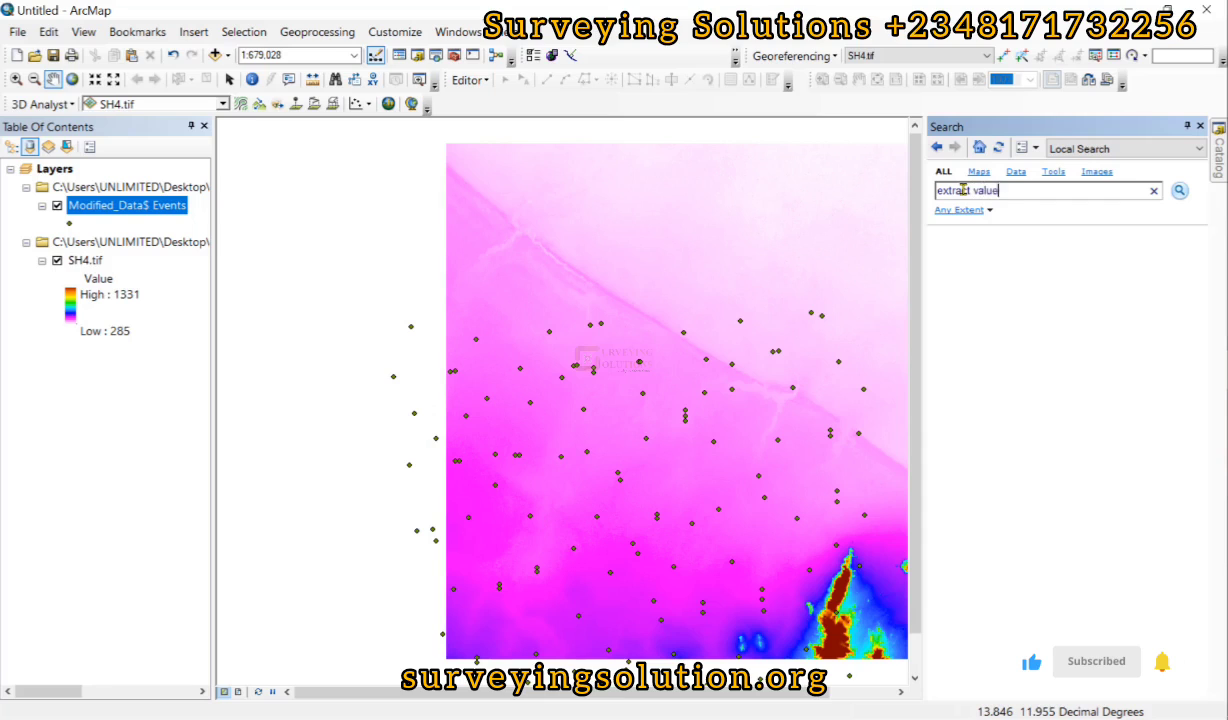
pyautogui.write('es to')
pyautogui.press('Return')
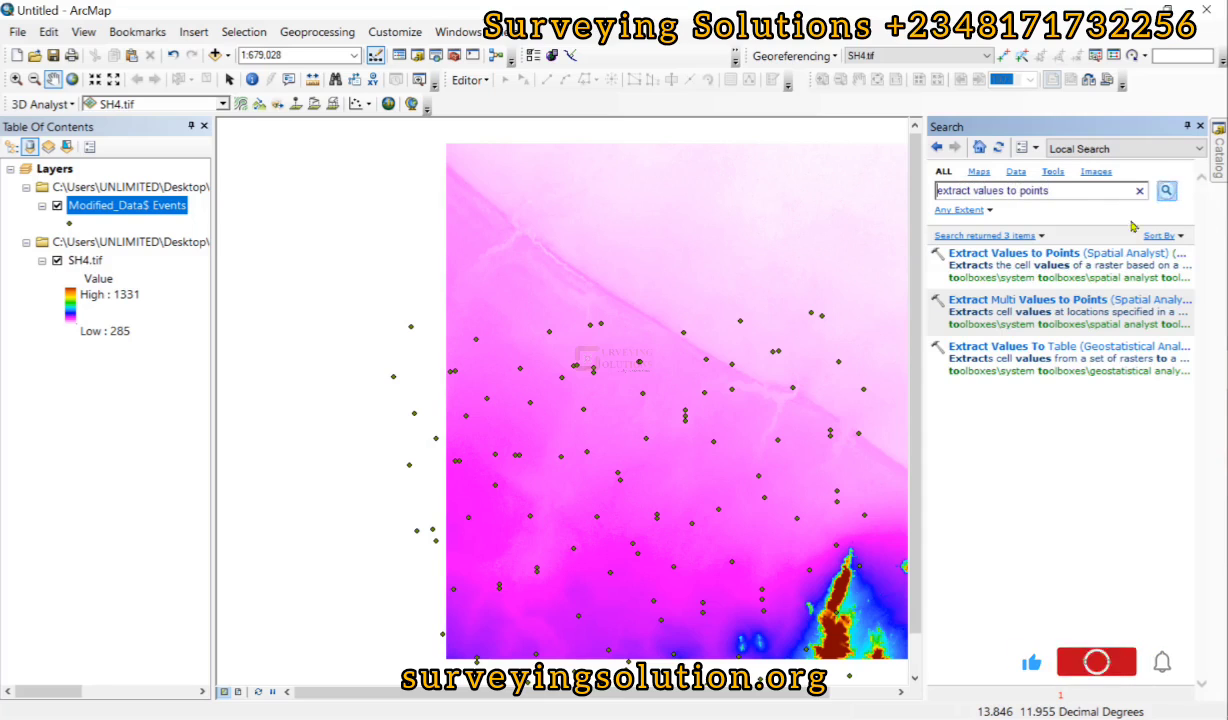
pyautogui.click(986, 257)
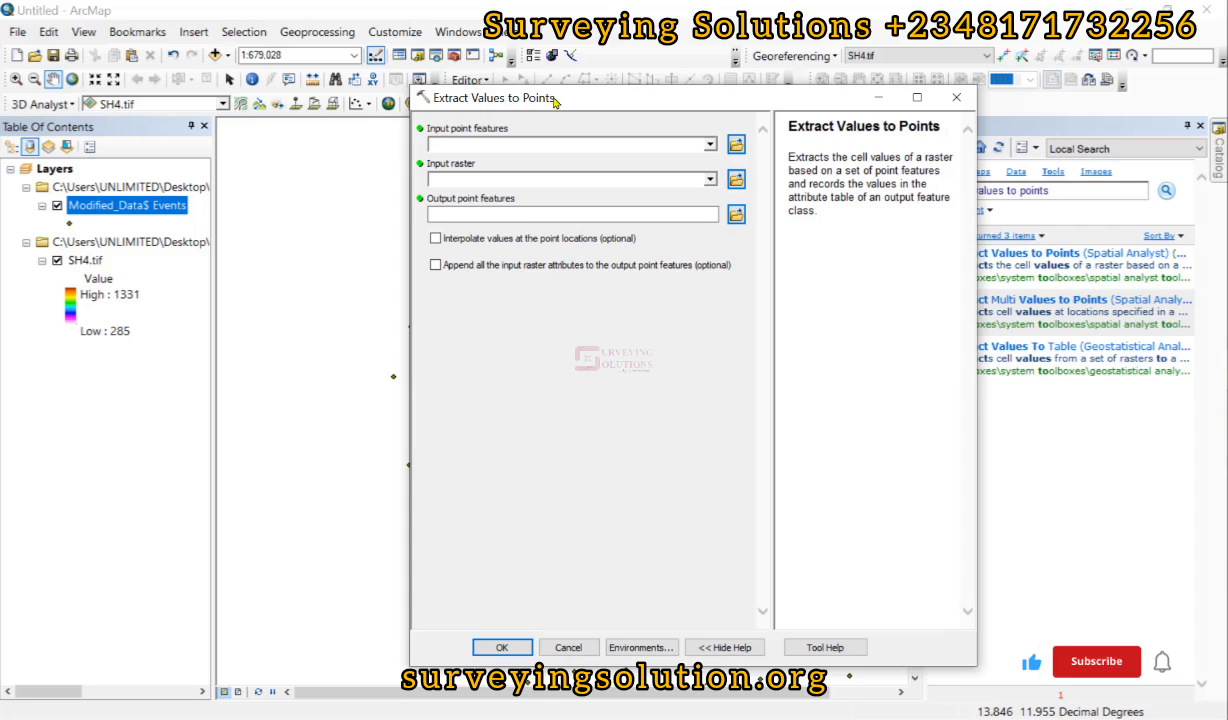
# Set Modified_Data$ Events as input point features and SH4.tif as the input raster
pyautogui.moveTo(553, 100); pyautogui.dragTo(446, 93)
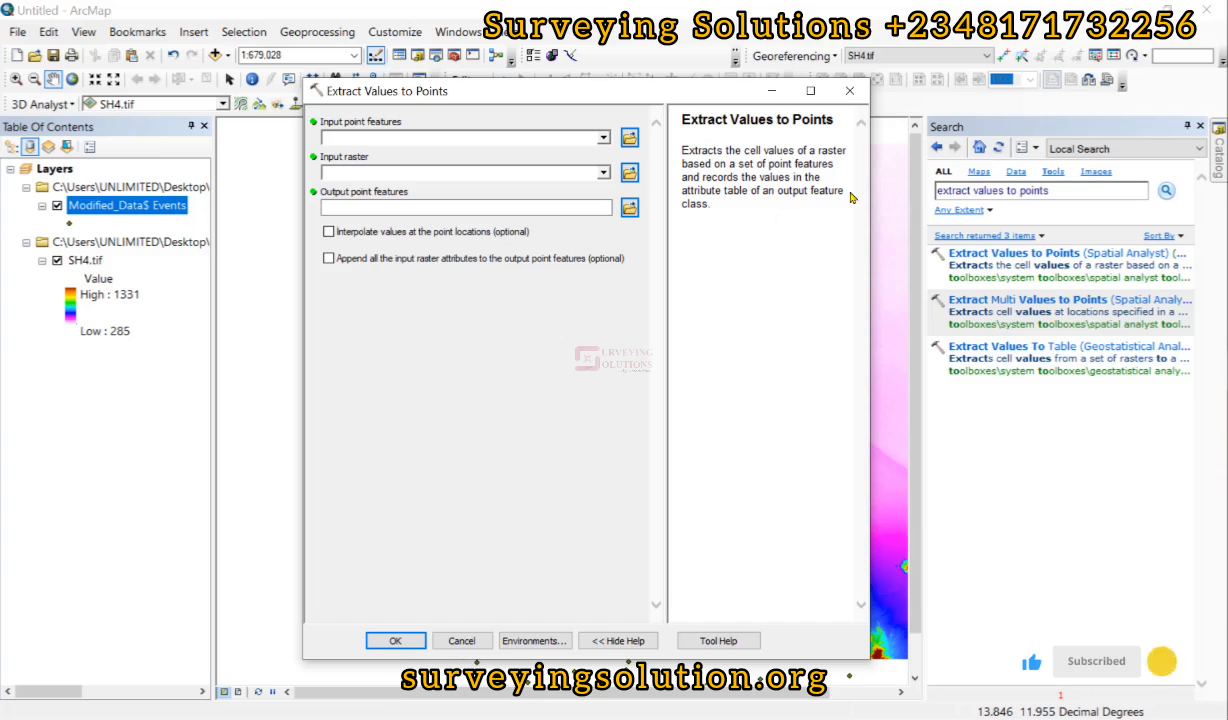
pyautogui.moveTo(875, 191); pyautogui.dragTo(1000, 191)
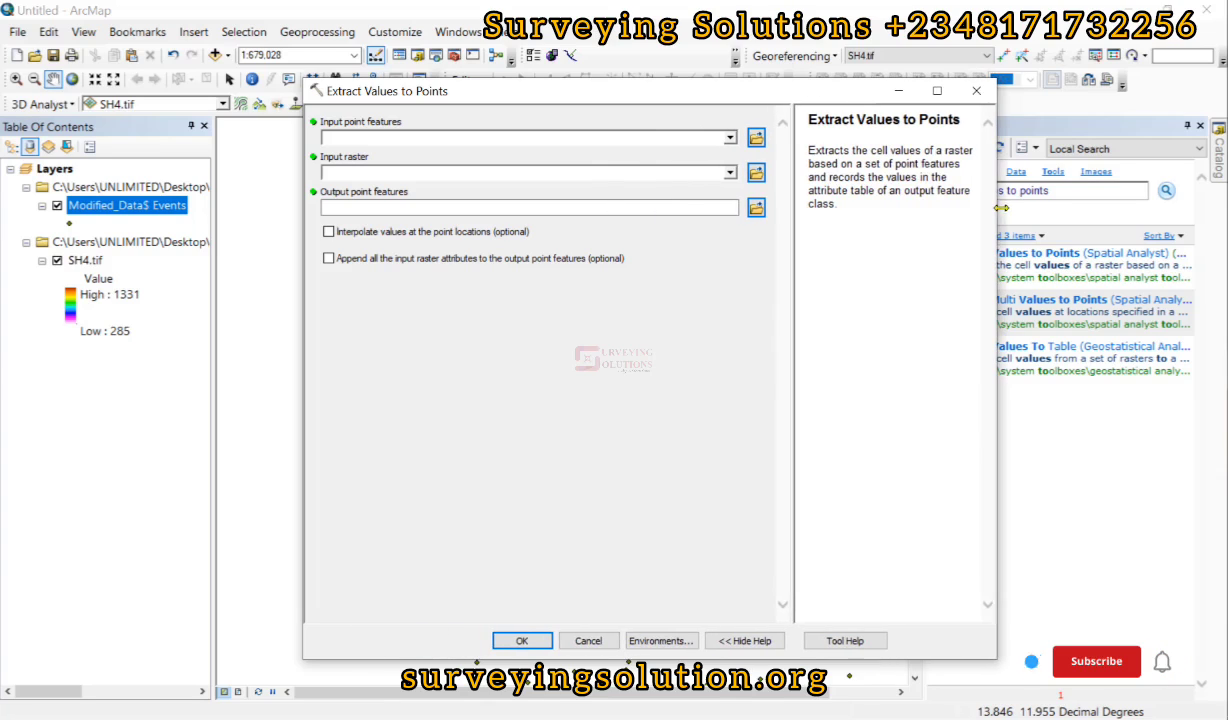
pyautogui.click(371, 135)
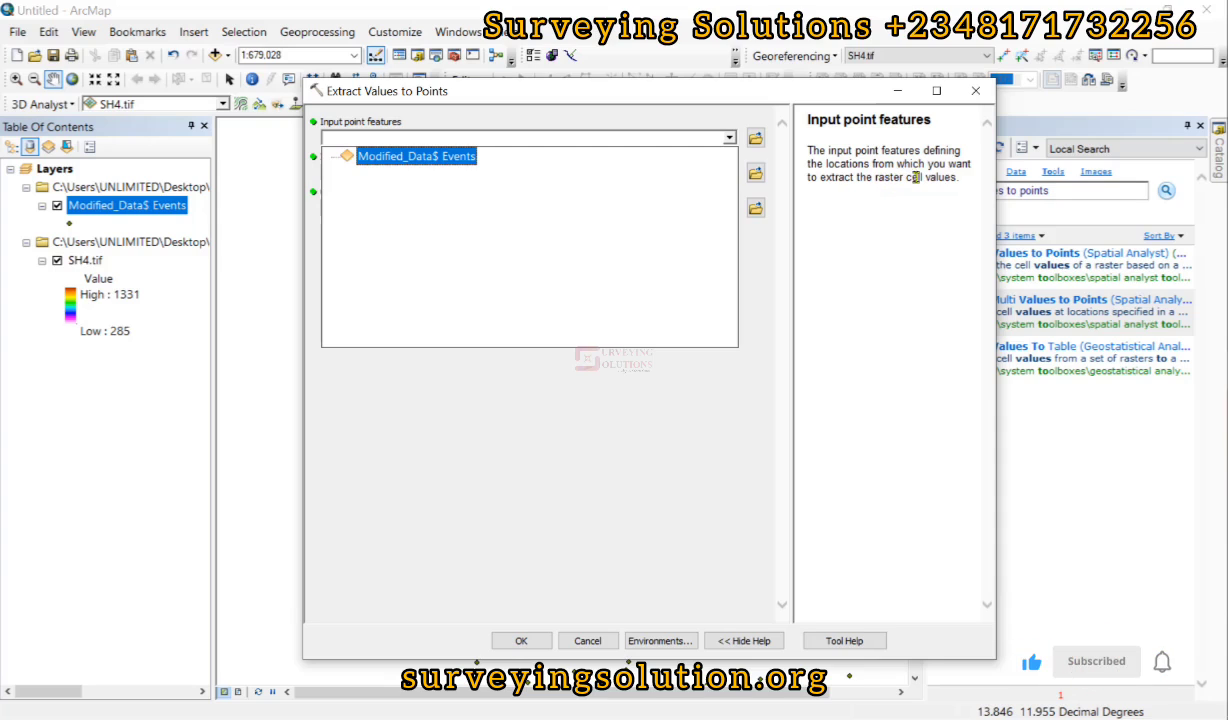
pyautogui.click(410, 157)
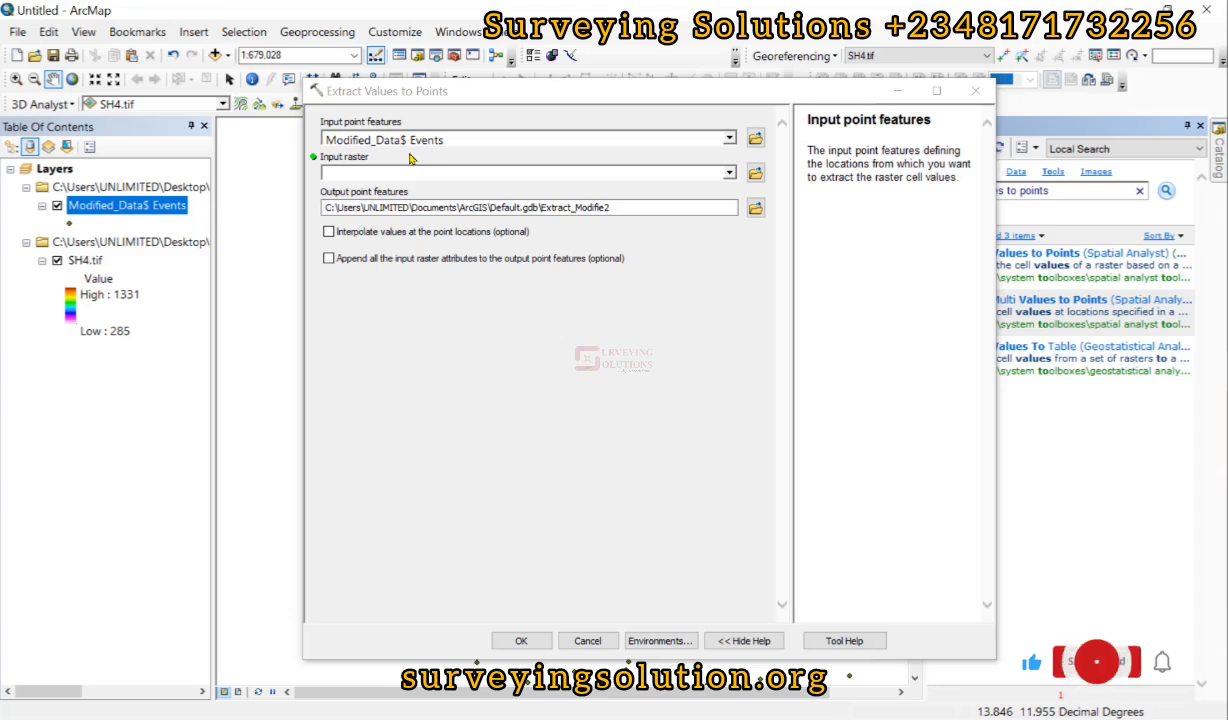
pyautogui.click(729, 174)
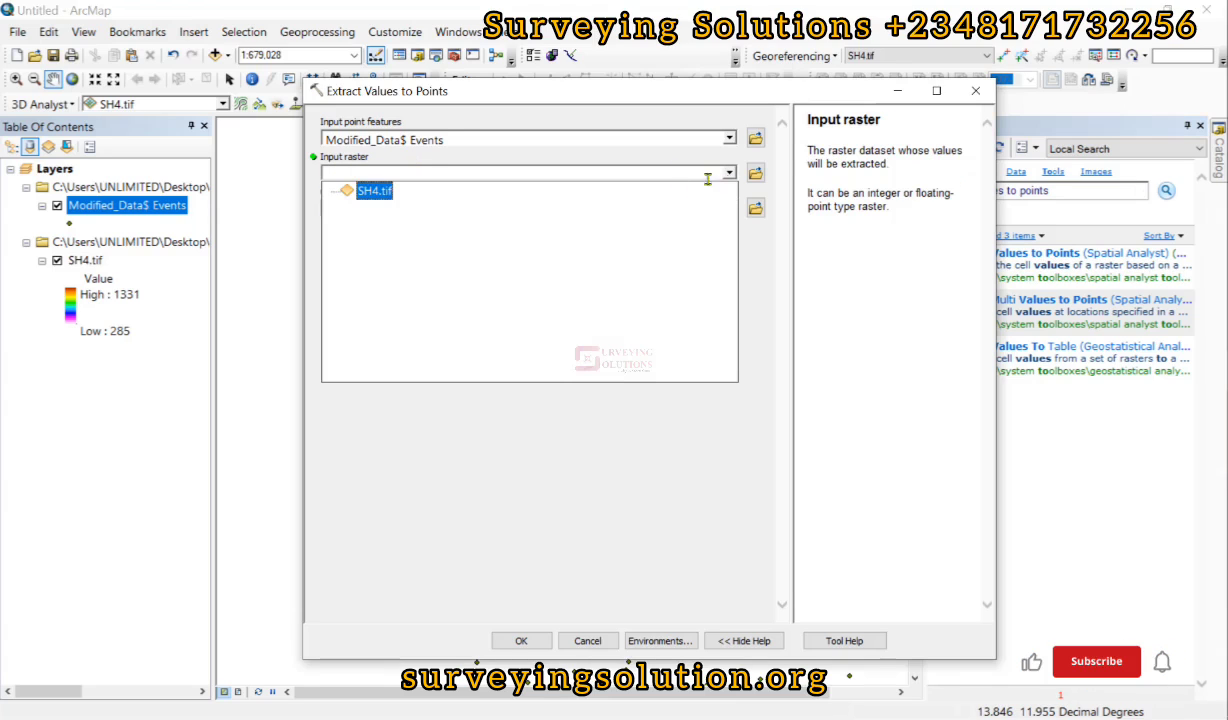
pyautogui.click(375, 191)
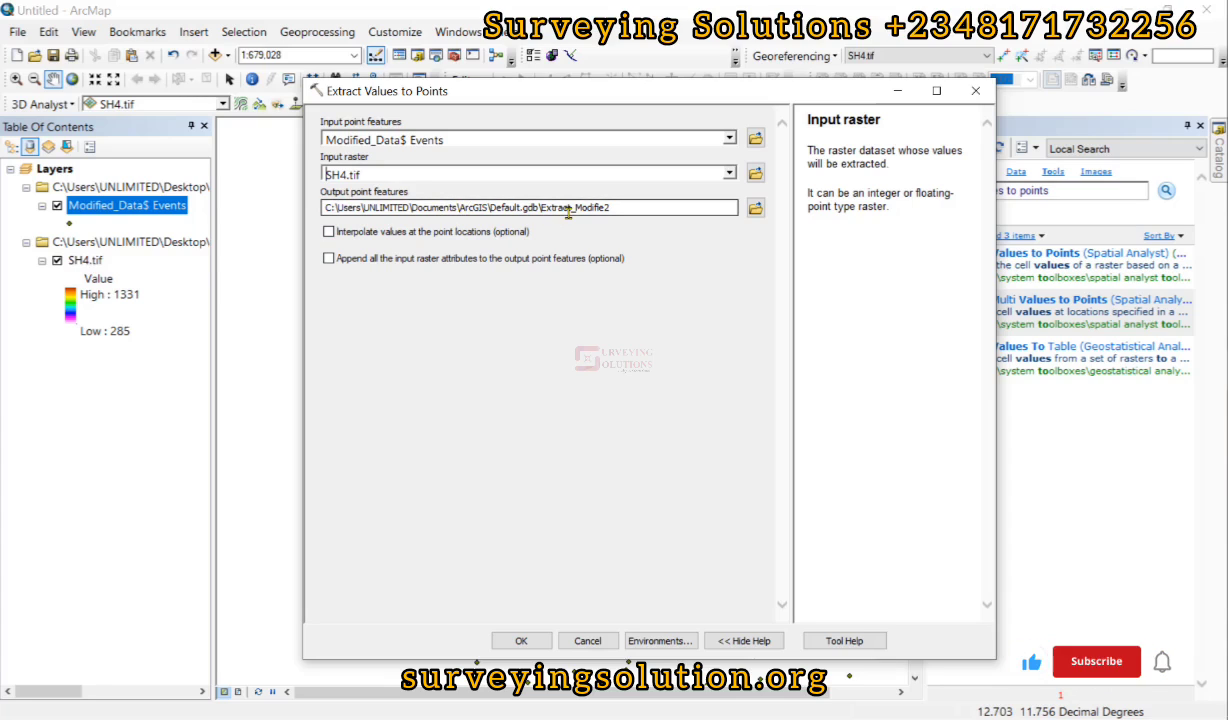
# Enable Interpolate and Append all raster attributes, then run Extract Values to Points
pyautogui.click(630, 208)
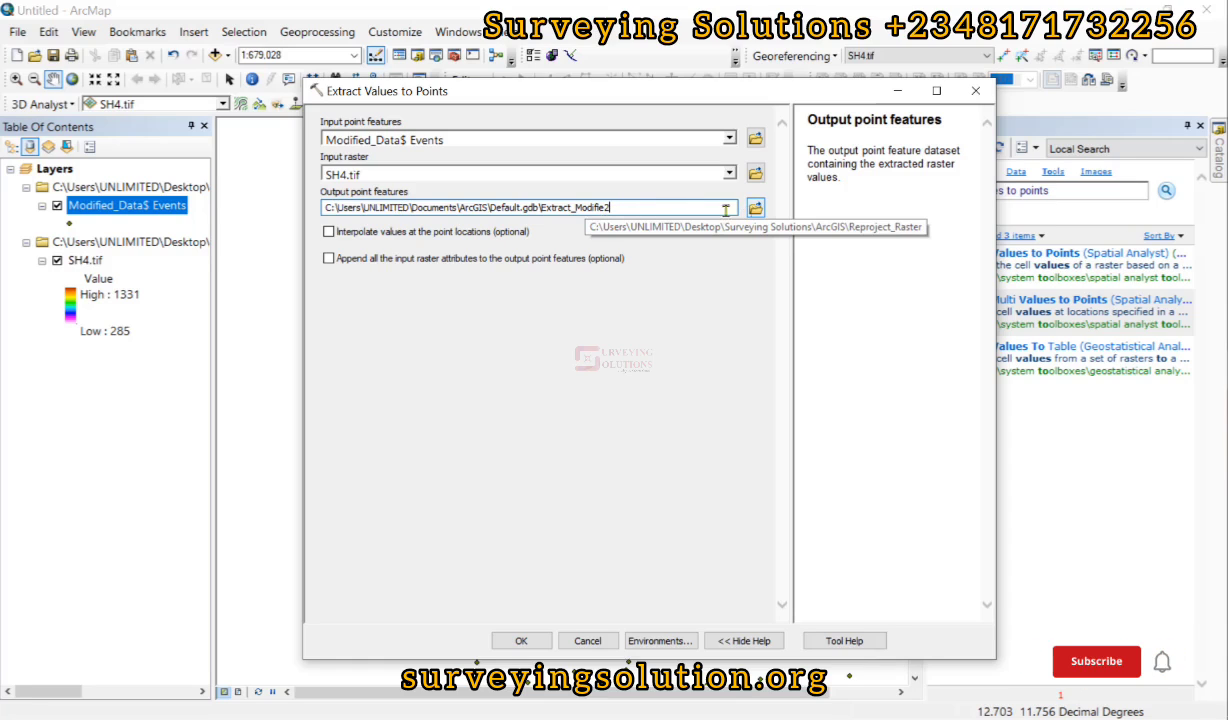
pyautogui.click(432, 232)
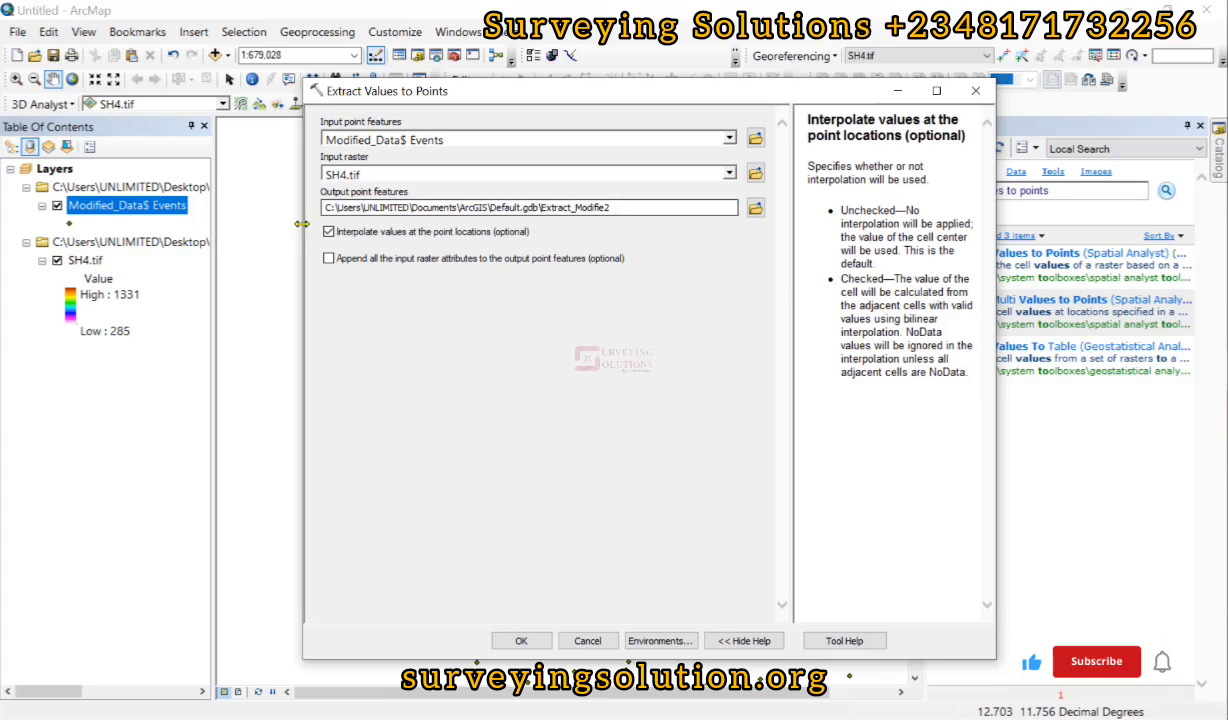
pyautogui.click(330, 259)
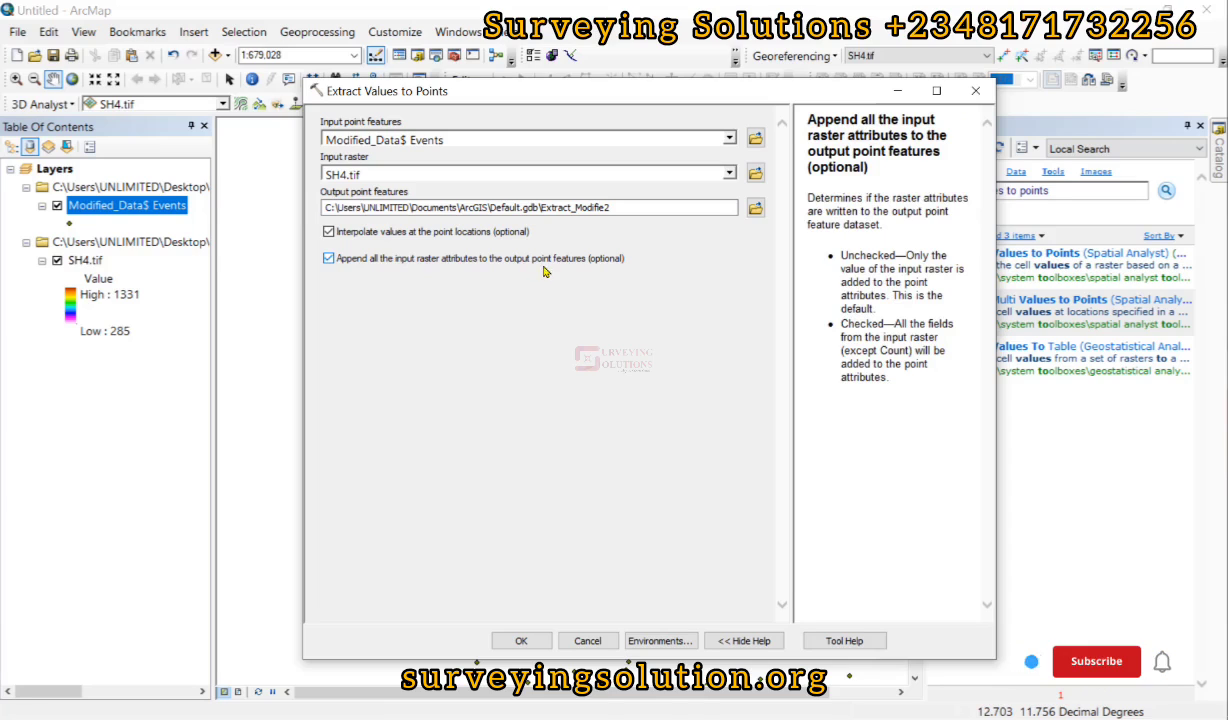
pyautogui.hotkey('shift', 'Tab')
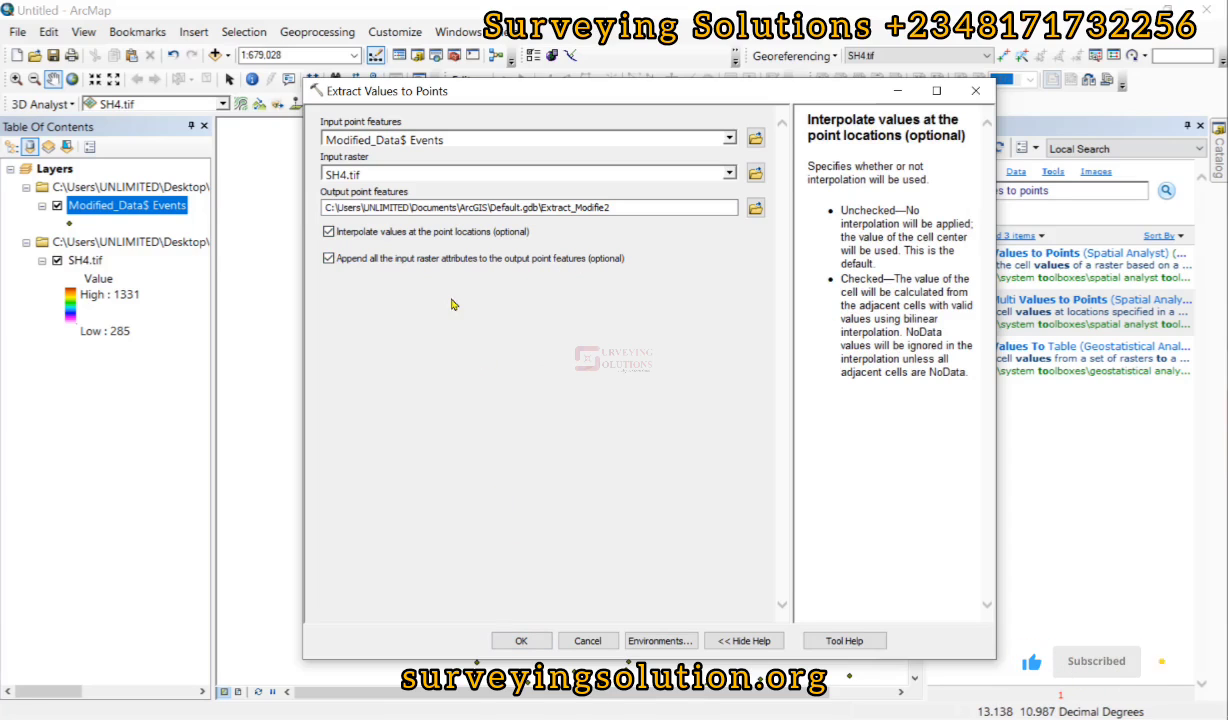
pyautogui.click(508, 641)
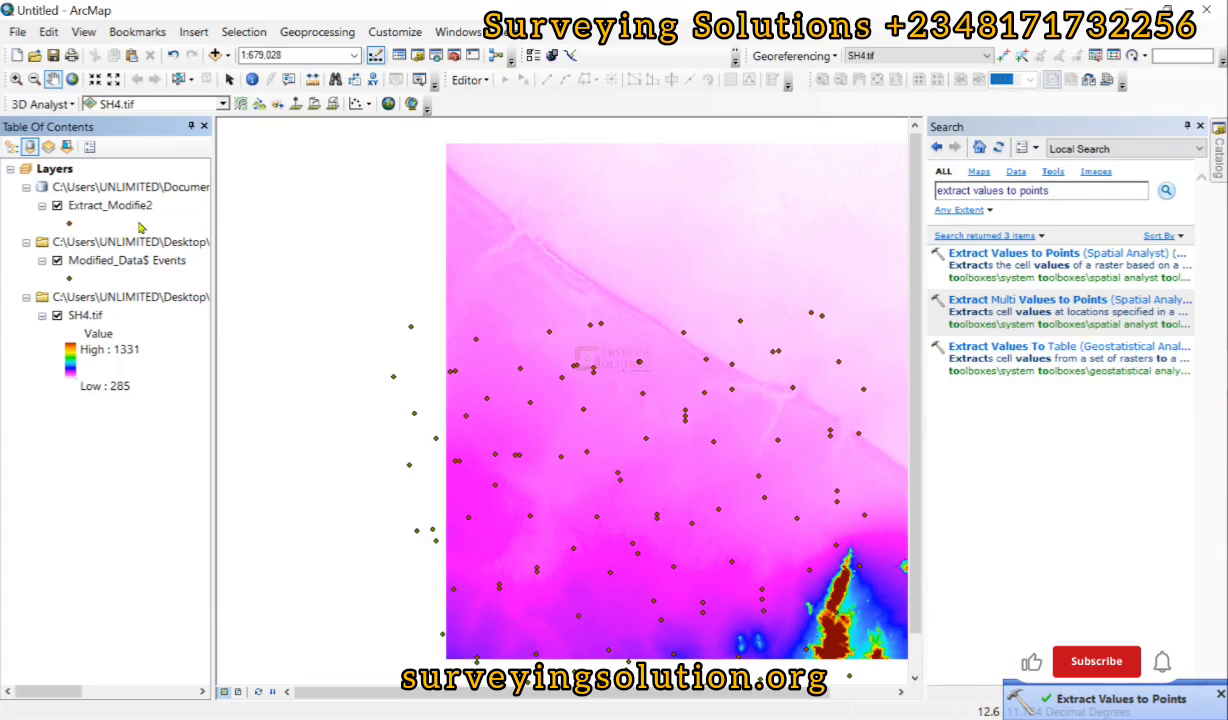
# Review the RASTERVALU elevations in the Extract_Modifie2 attribute table, then close it
pyautogui.click(106, 207)
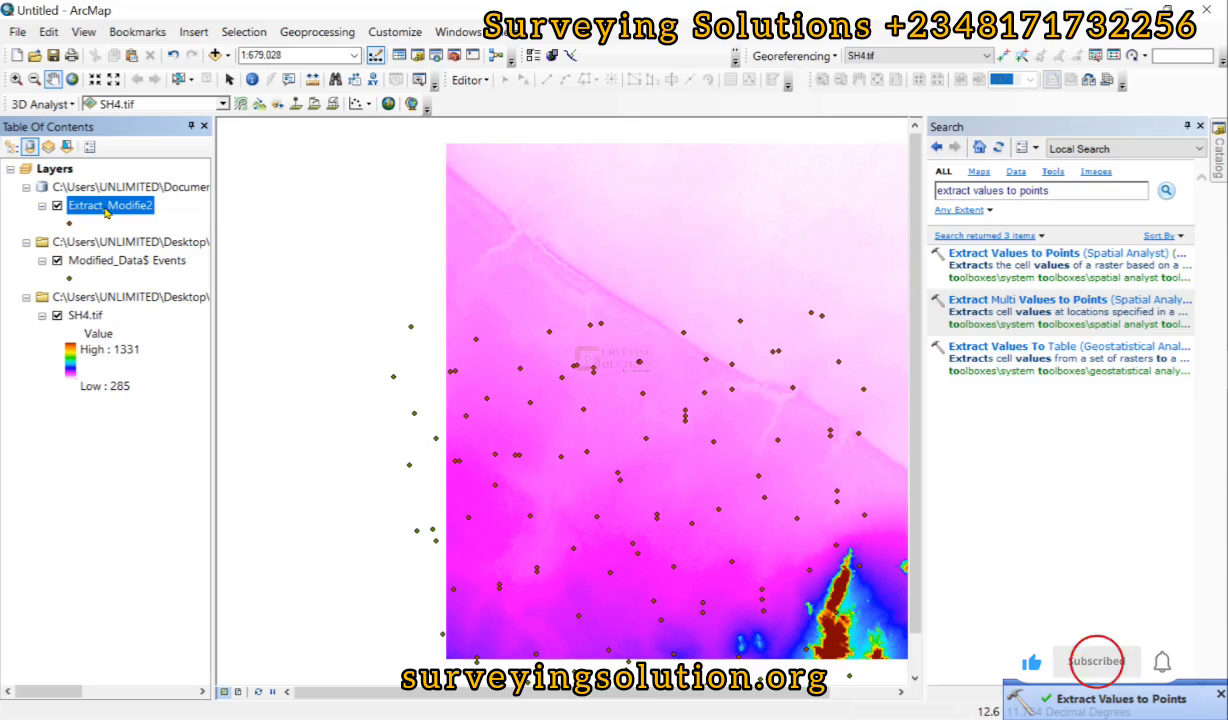
pyautogui.rightClick(106, 210)
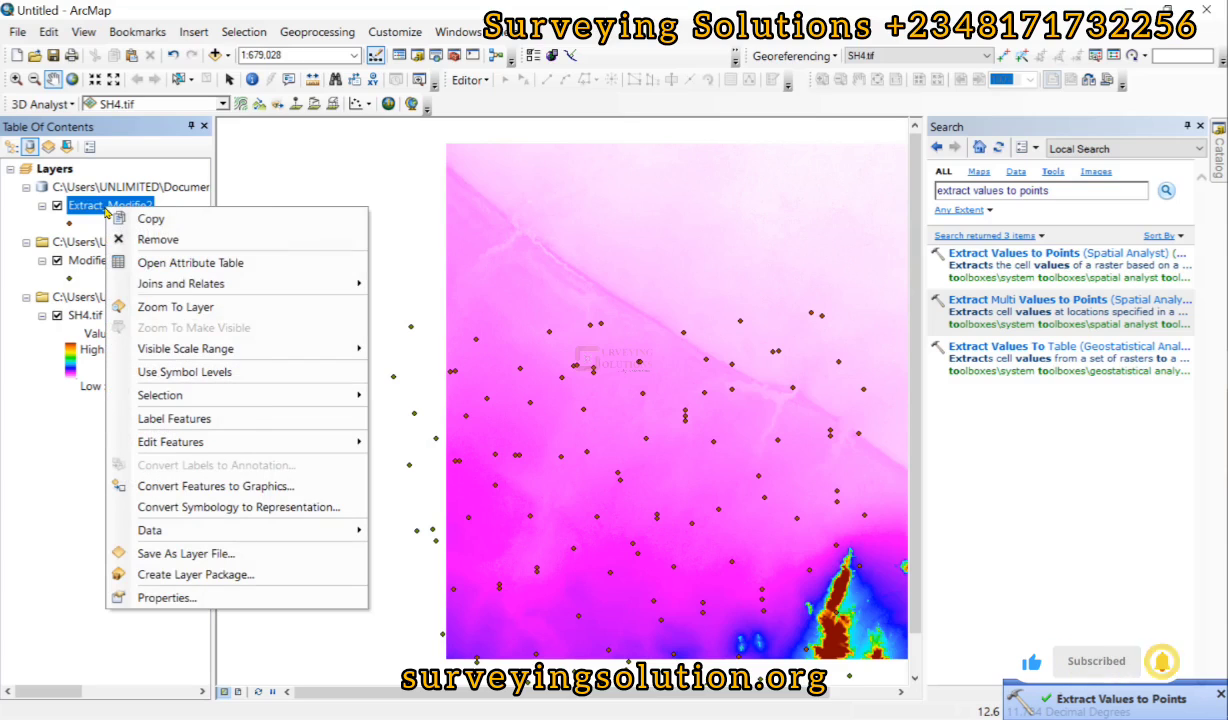
pyautogui.click(170, 264)
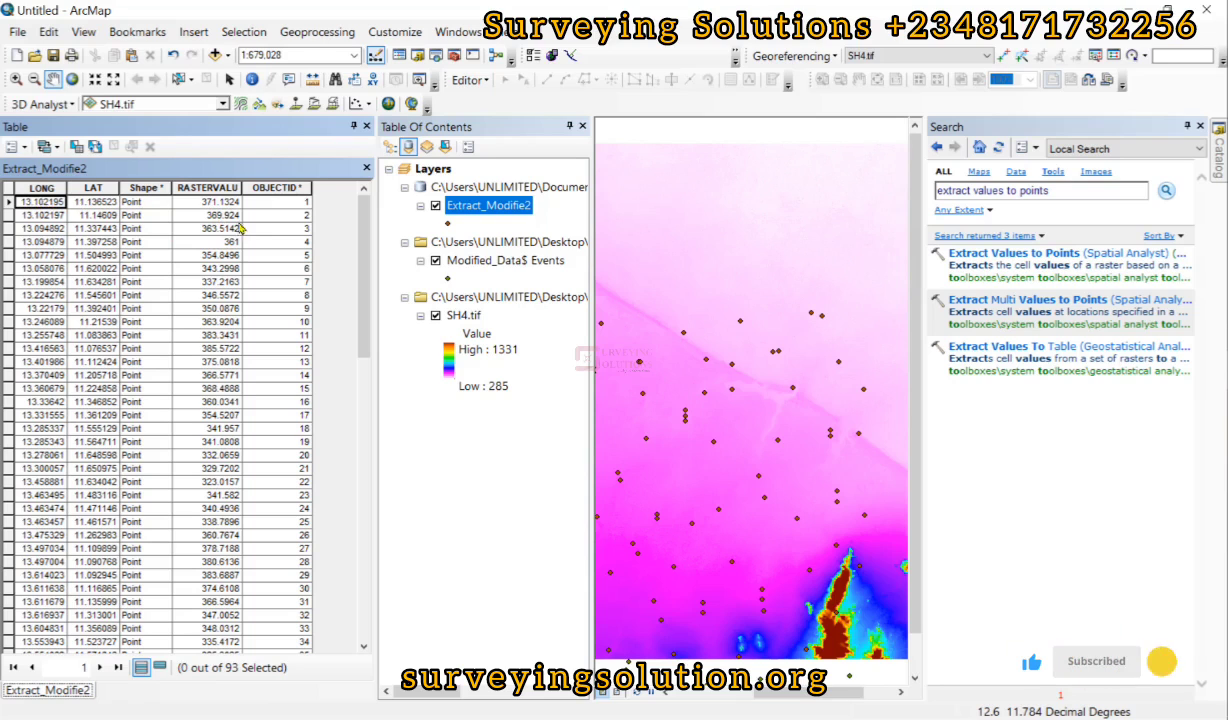
pyautogui.scroll(-11, 211, 210)
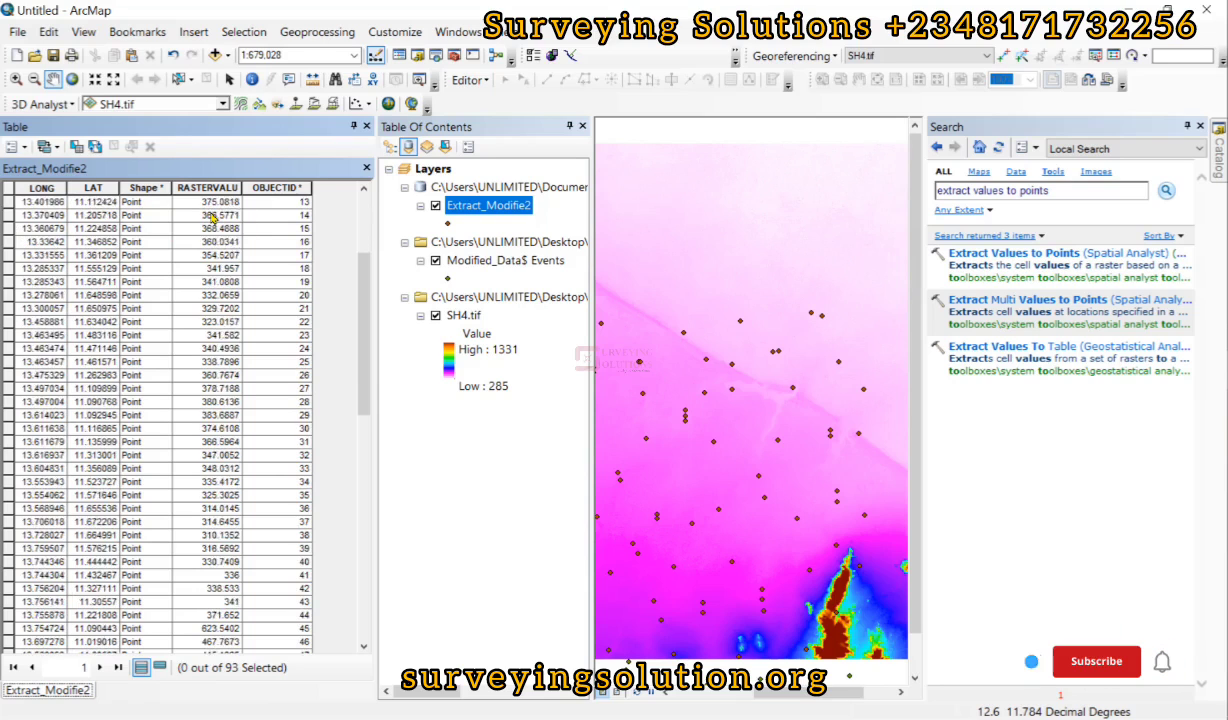
pyautogui.scroll(-9, 212, 216)
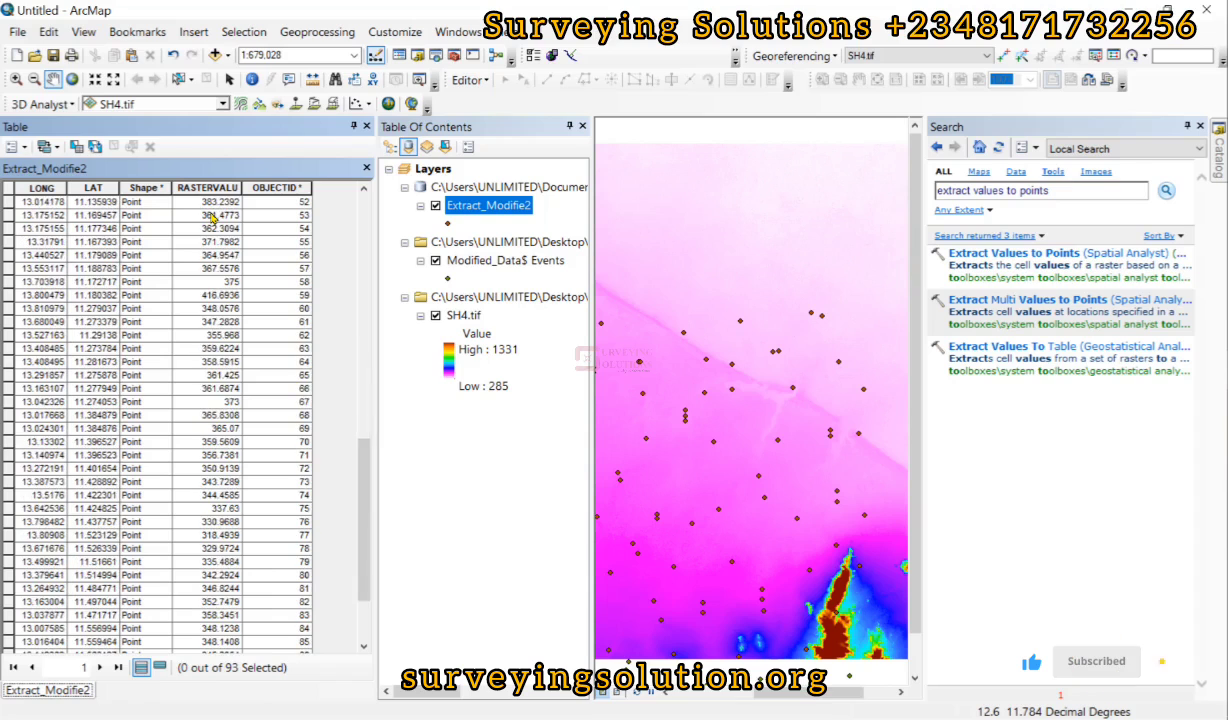
pyautogui.scroll(20, 213, 216)
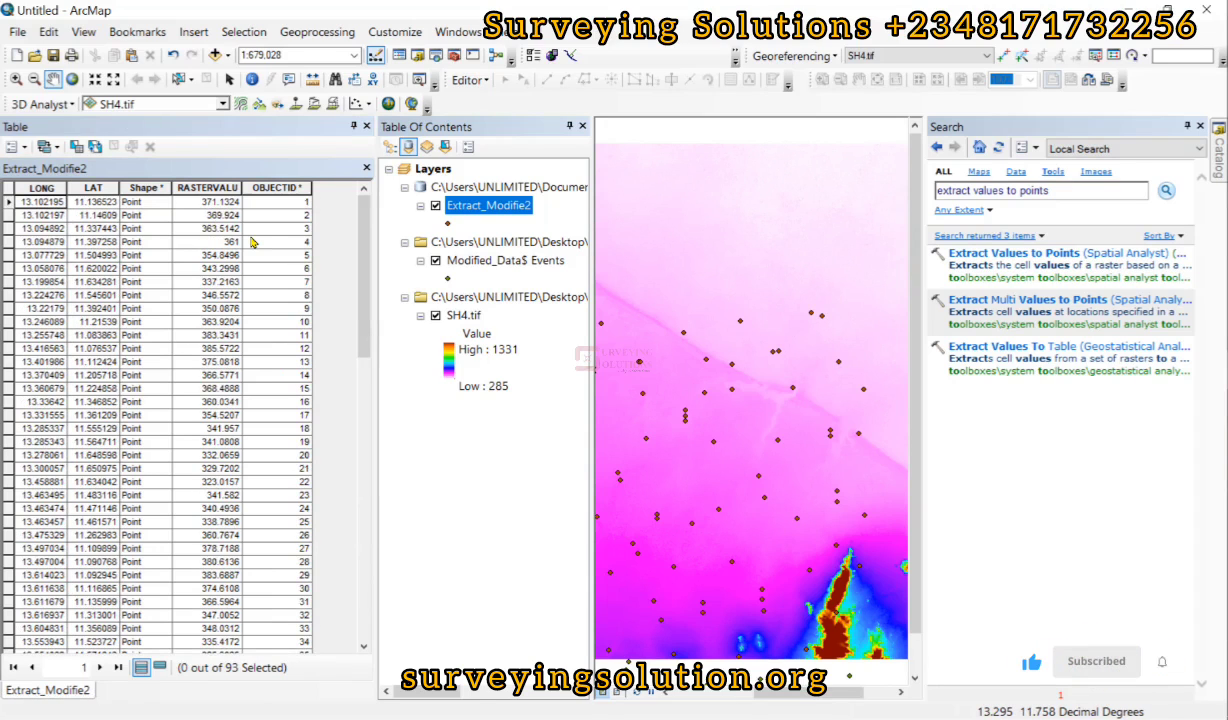
pyautogui.click(368, 168)
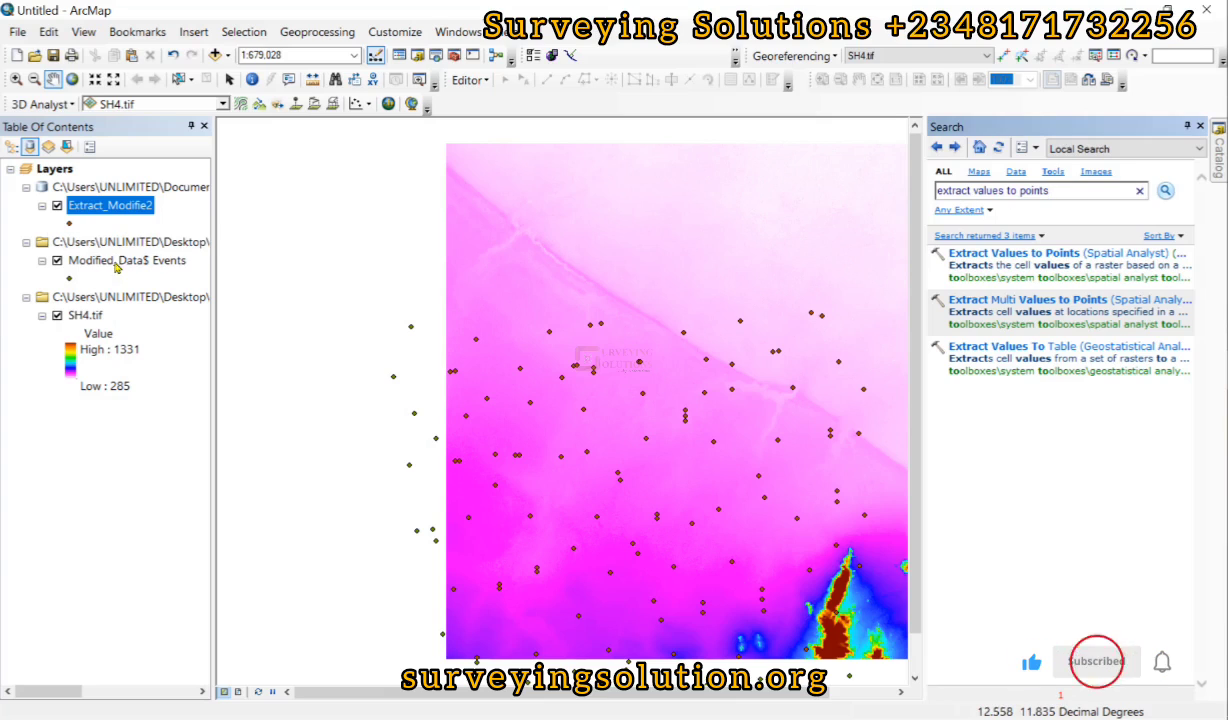
pyautogui.click(119, 261)
# Start exporting the Modified_Data$ Events data and choose the SHPs folder as save location
pyautogui.rightClick(119, 263)
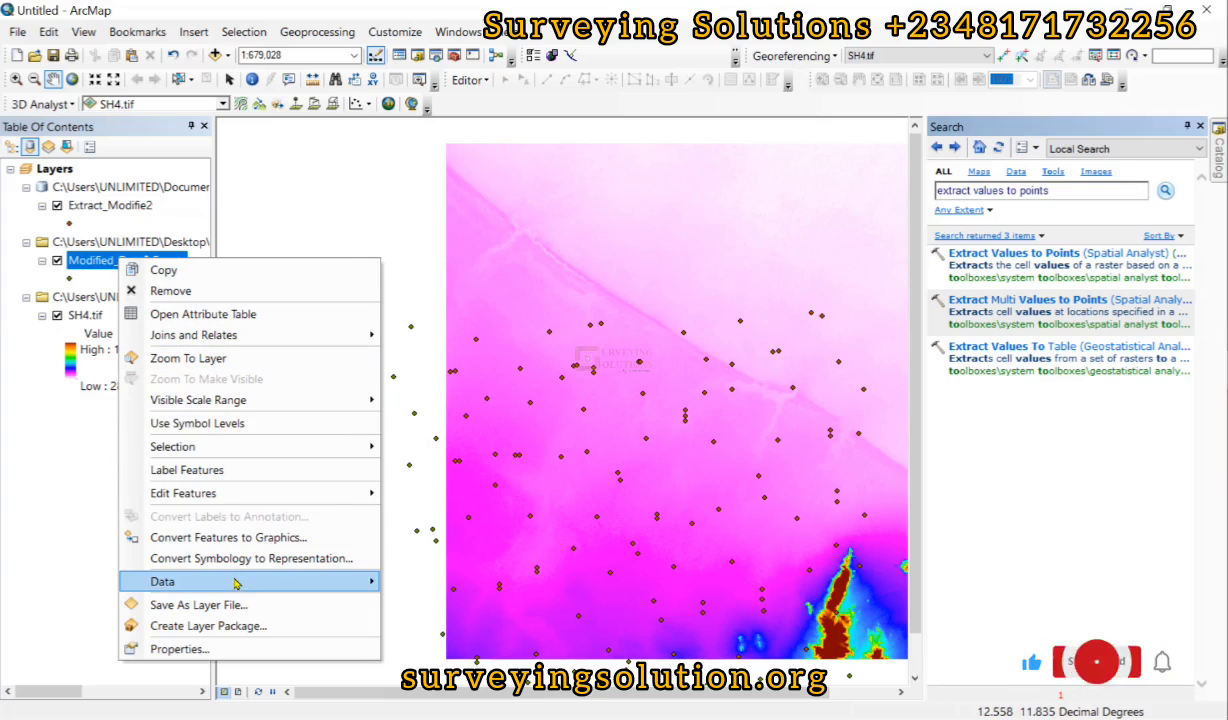
pyautogui.moveTo(236, 581)
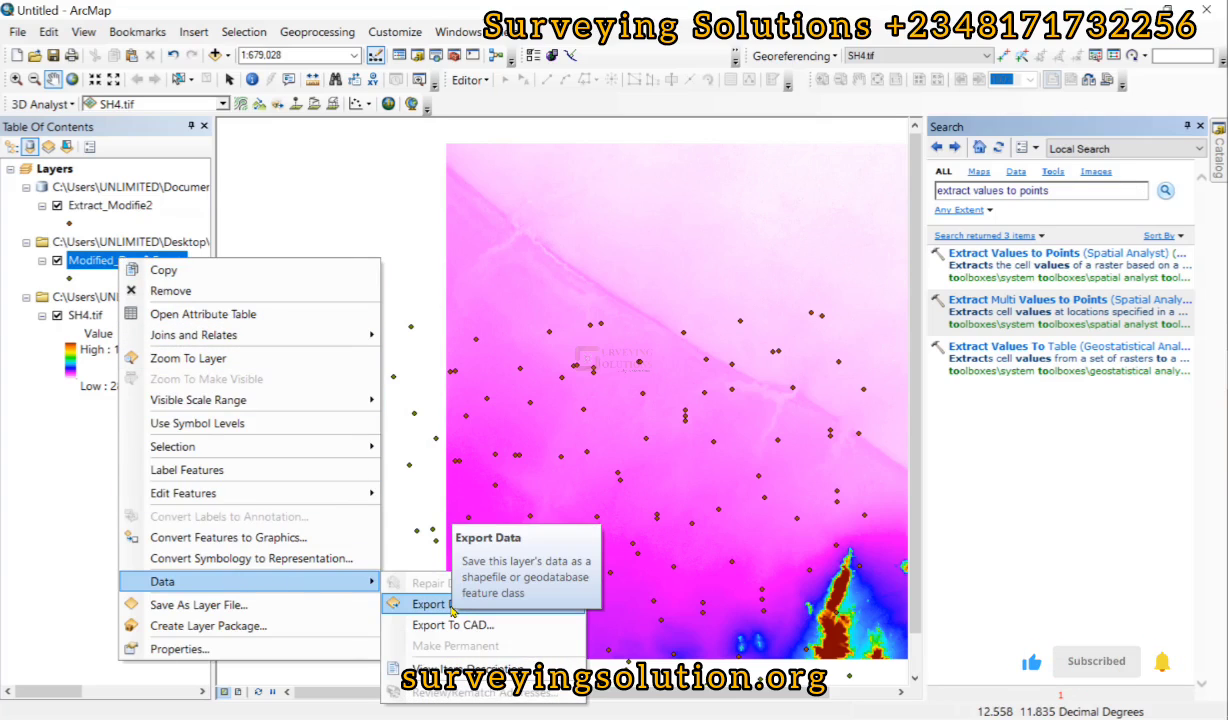
pyautogui.click(445, 605)
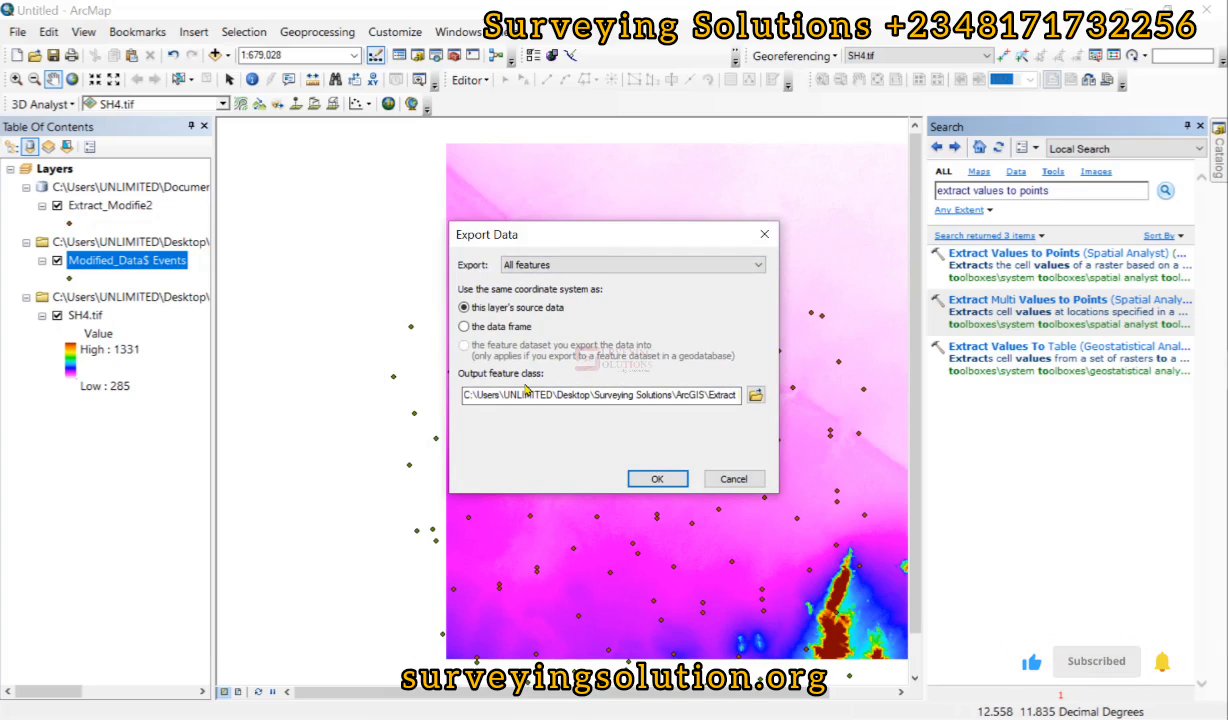
pyautogui.click(760, 398)
pyautogui.doubleClick(440, 300)
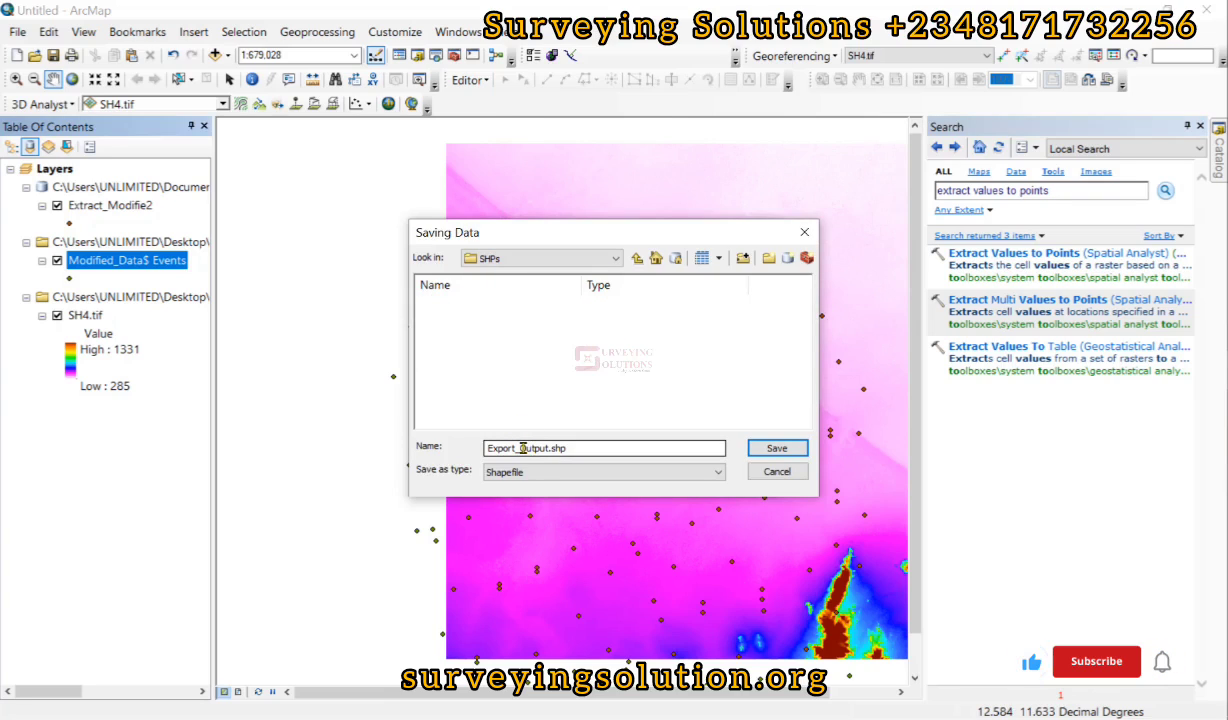
# Name the shapefile Output.shp, export all features, and add it to the map
pyautogui.moveTo(521, 450); pyautogui.dragTo(444, 442)
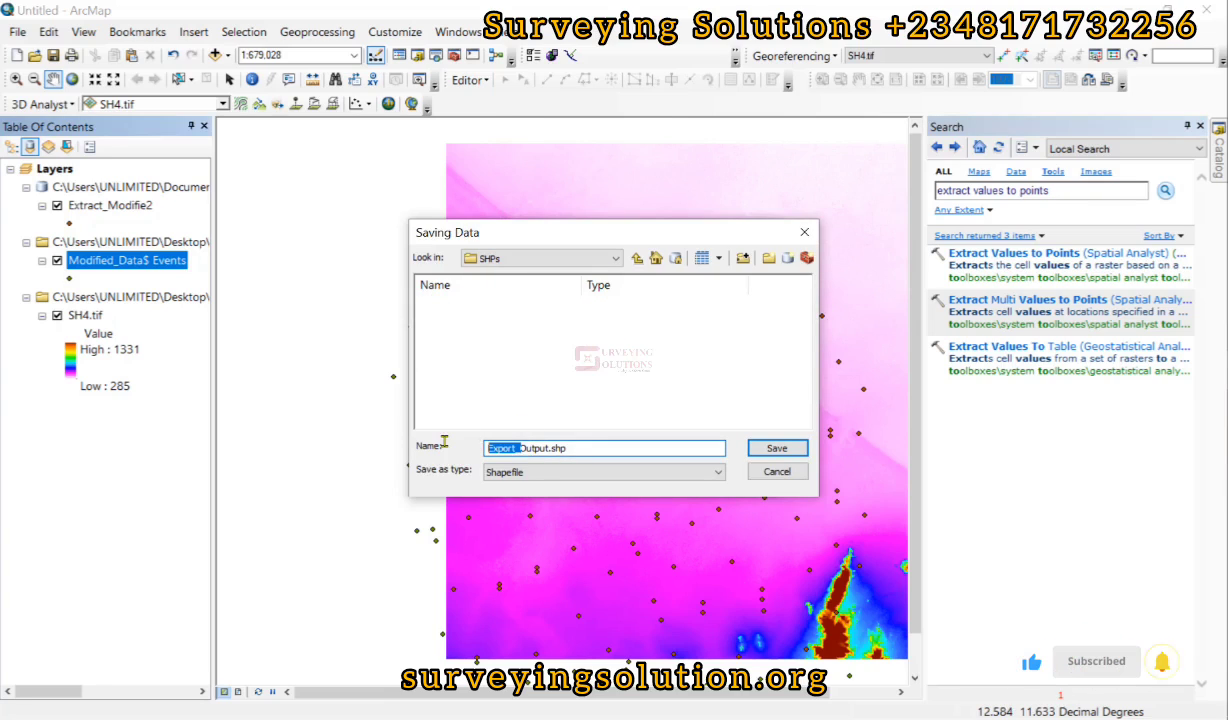
pyautogui.press('BackSpace')
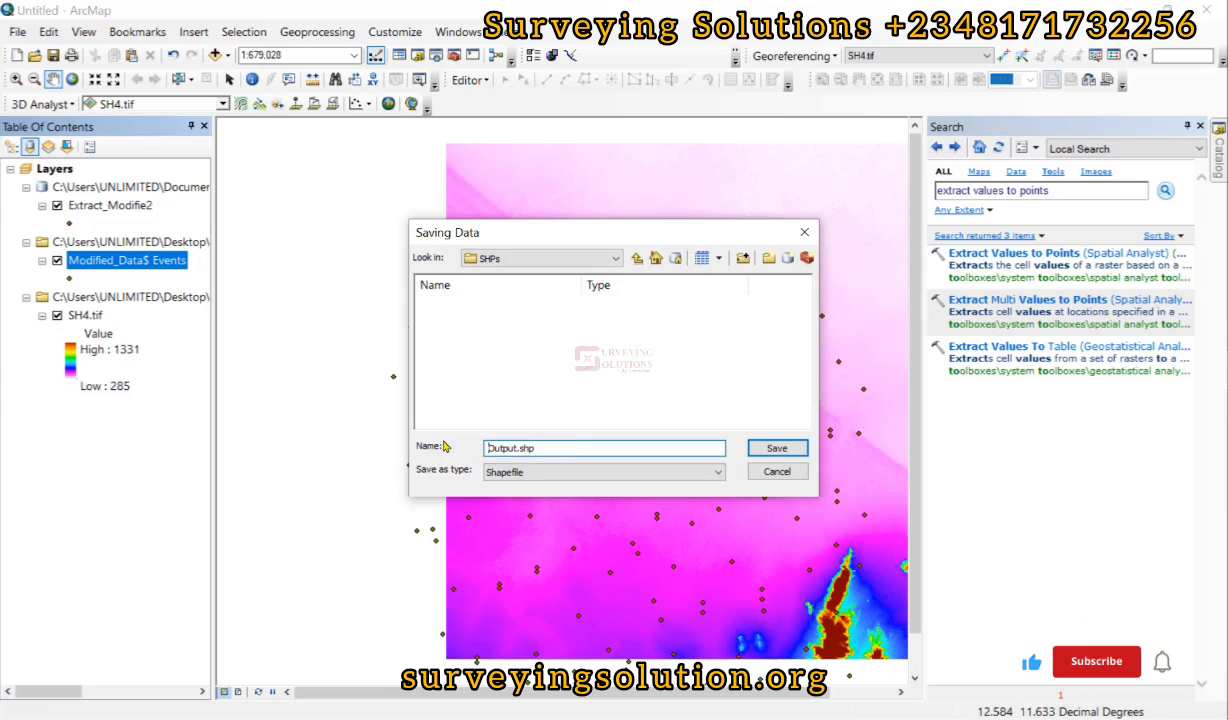
pyautogui.click(565, 472)
pyautogui.click(565, 472)
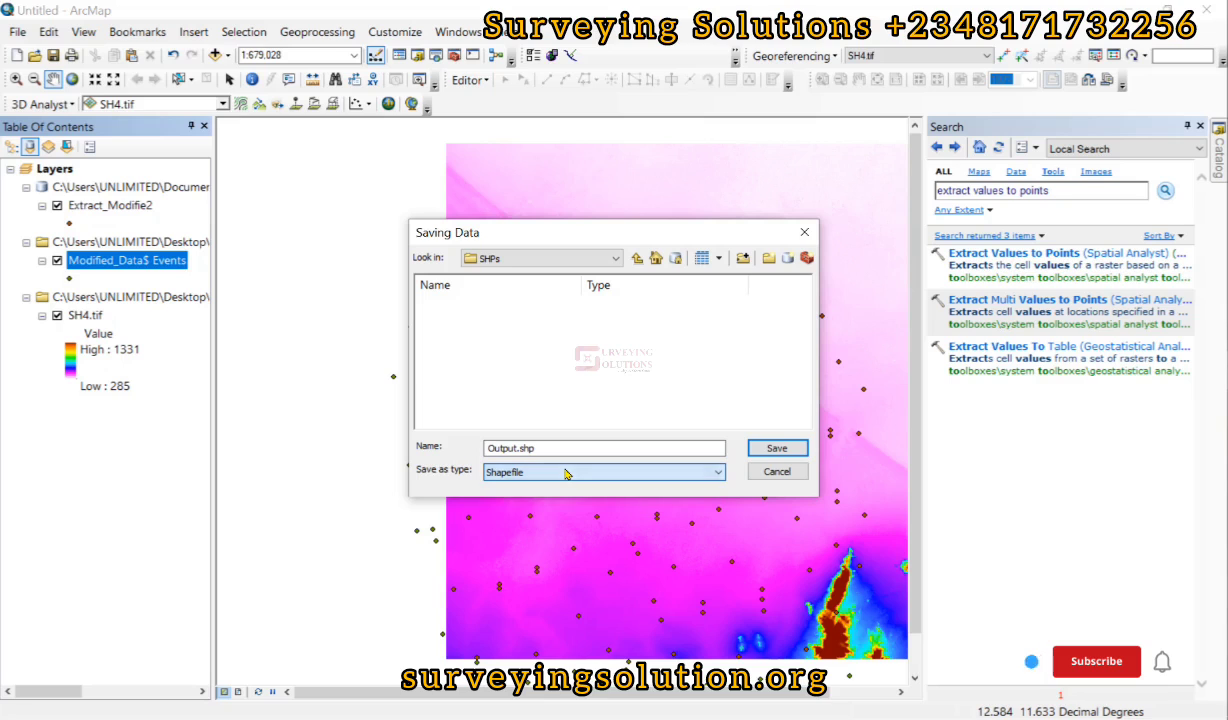
pyautogui.click(771, 448)
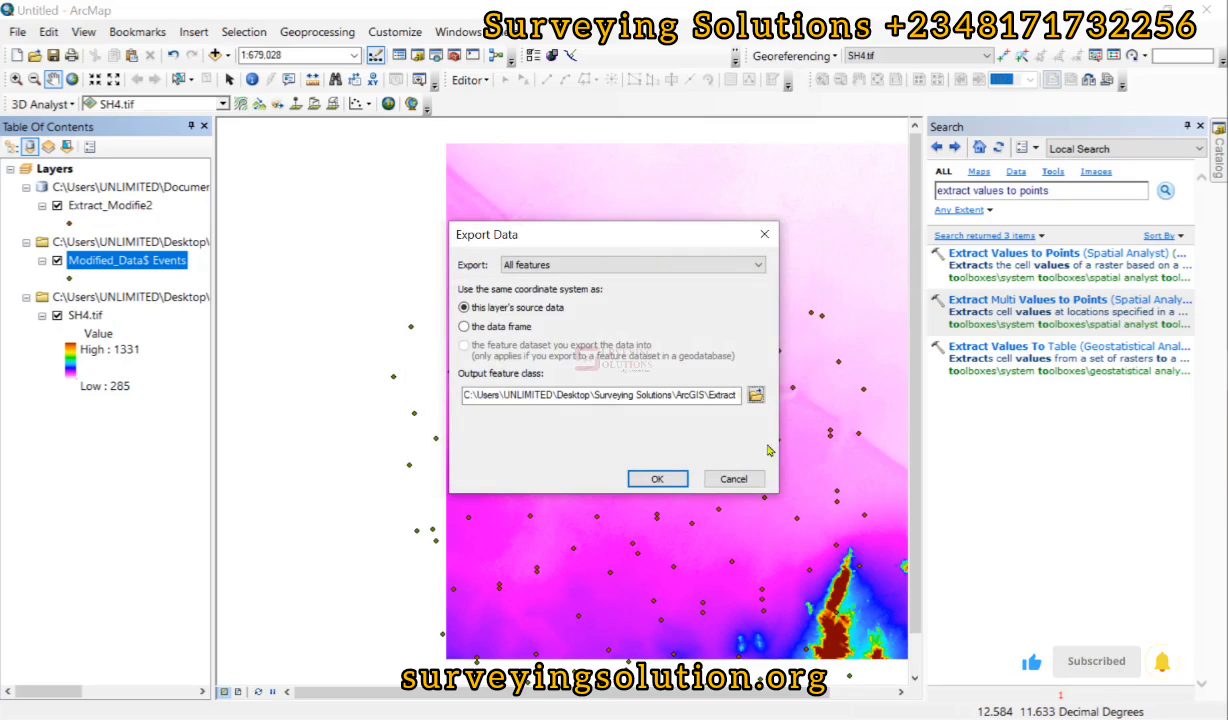
pyautogui.click(668, 479)
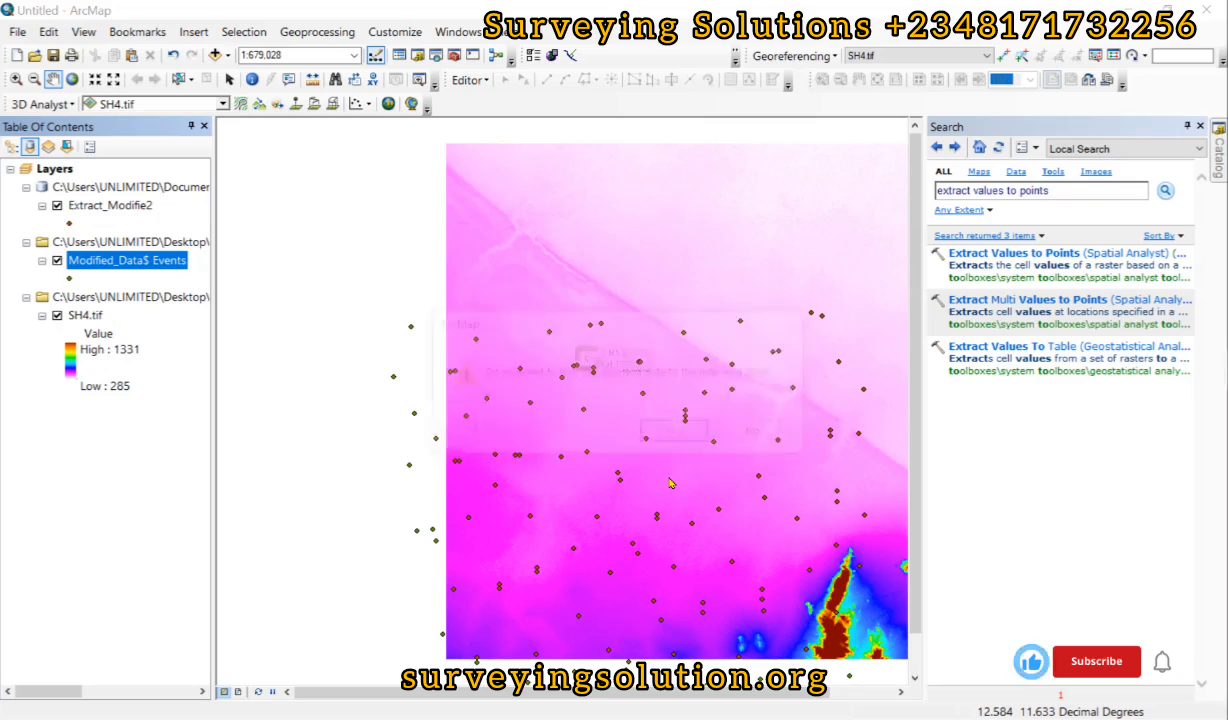
pyautogui.click(698, 435)
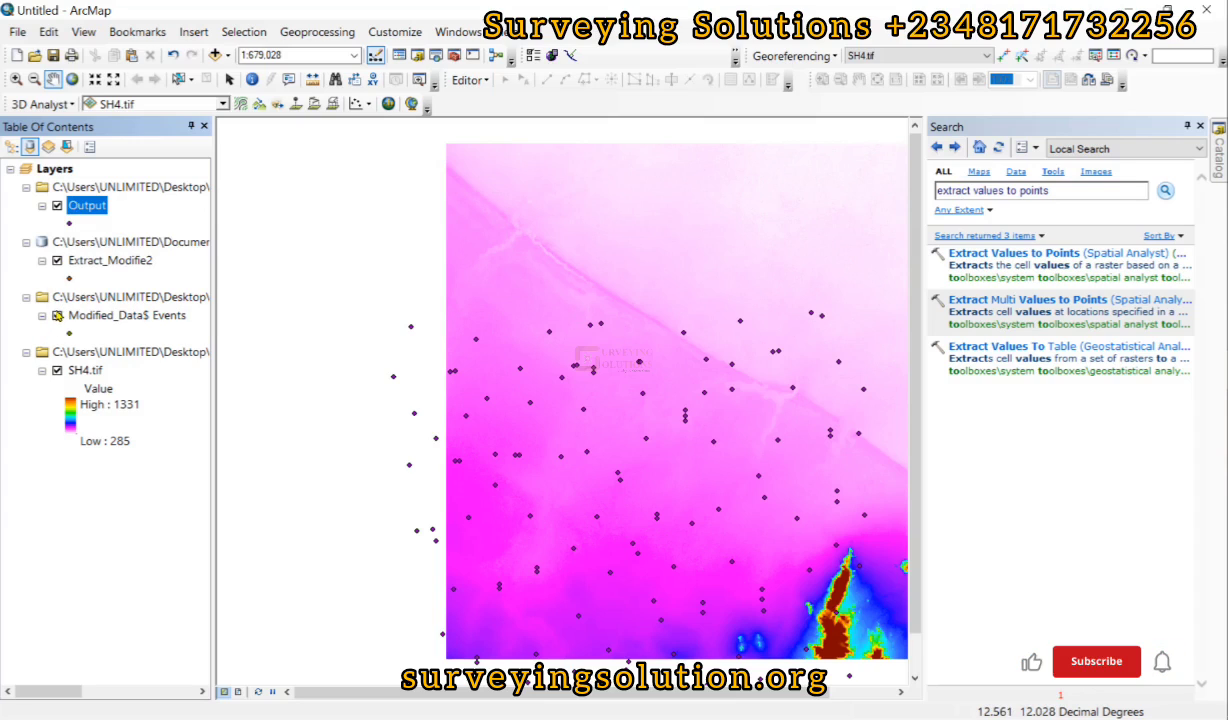
# Hide the Modified_Data$ Events points and toggle the Output layer off and back on
pyautogui.click(57, 315)
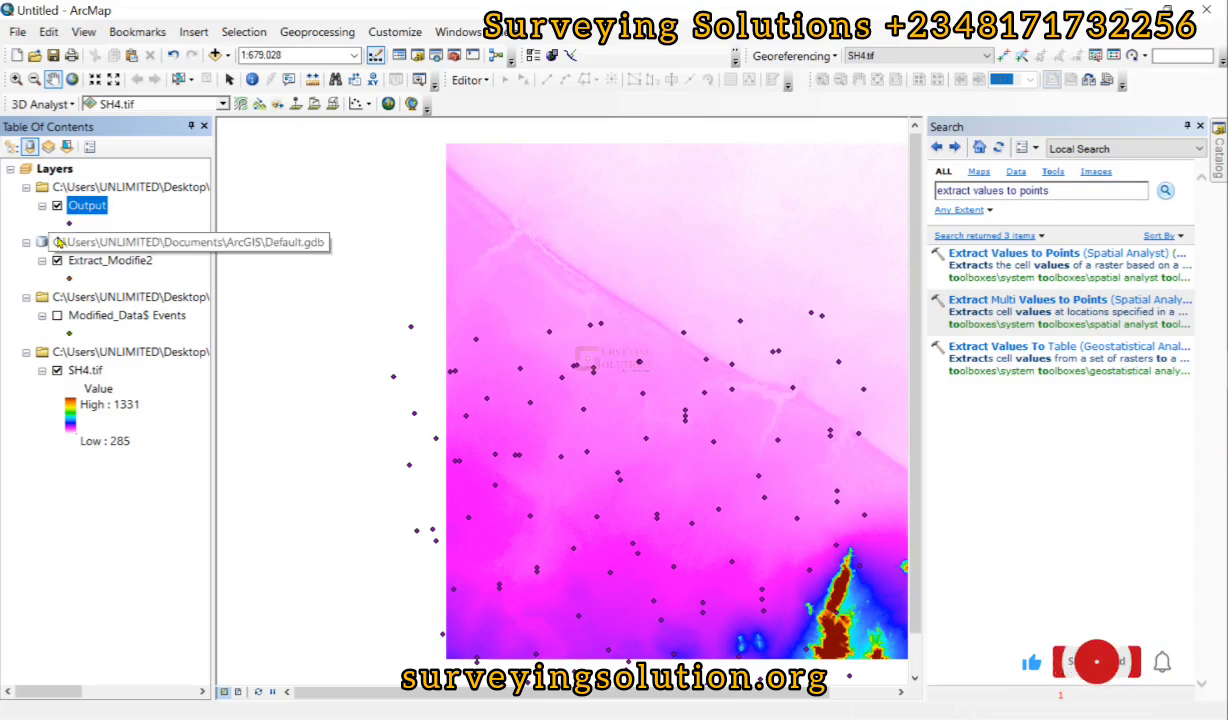
pyautogui.click(57, 205)
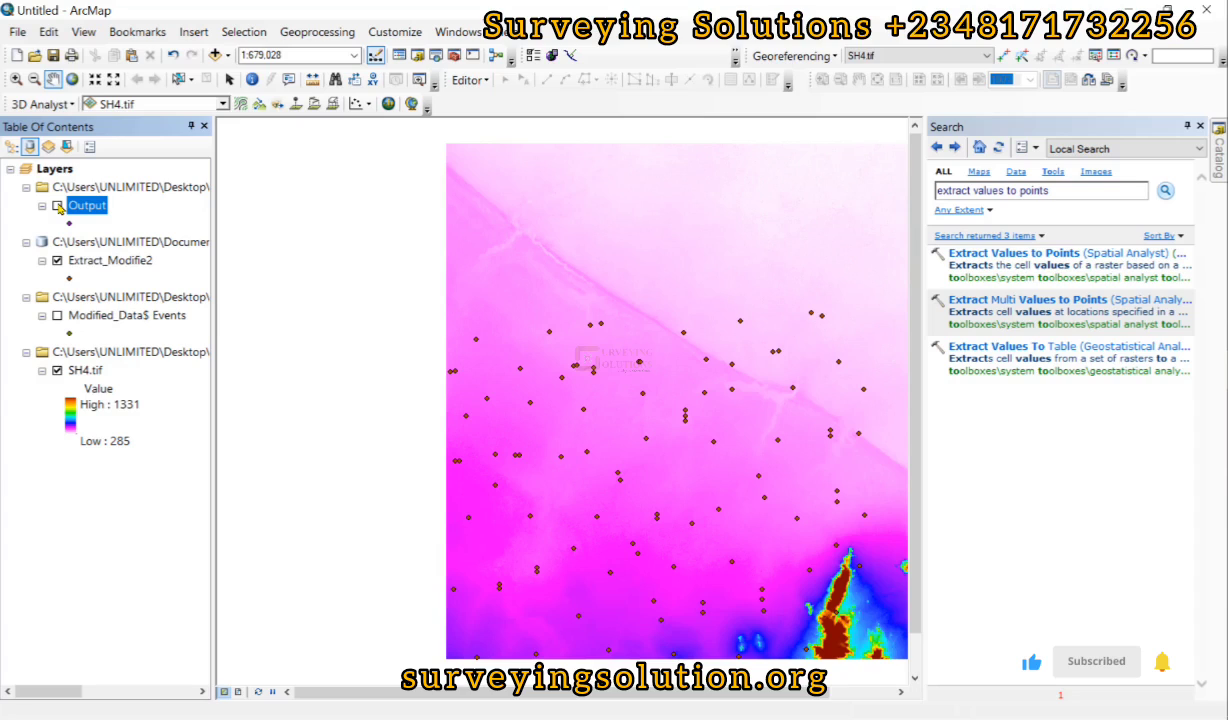
pyautogui.click(57, 205)
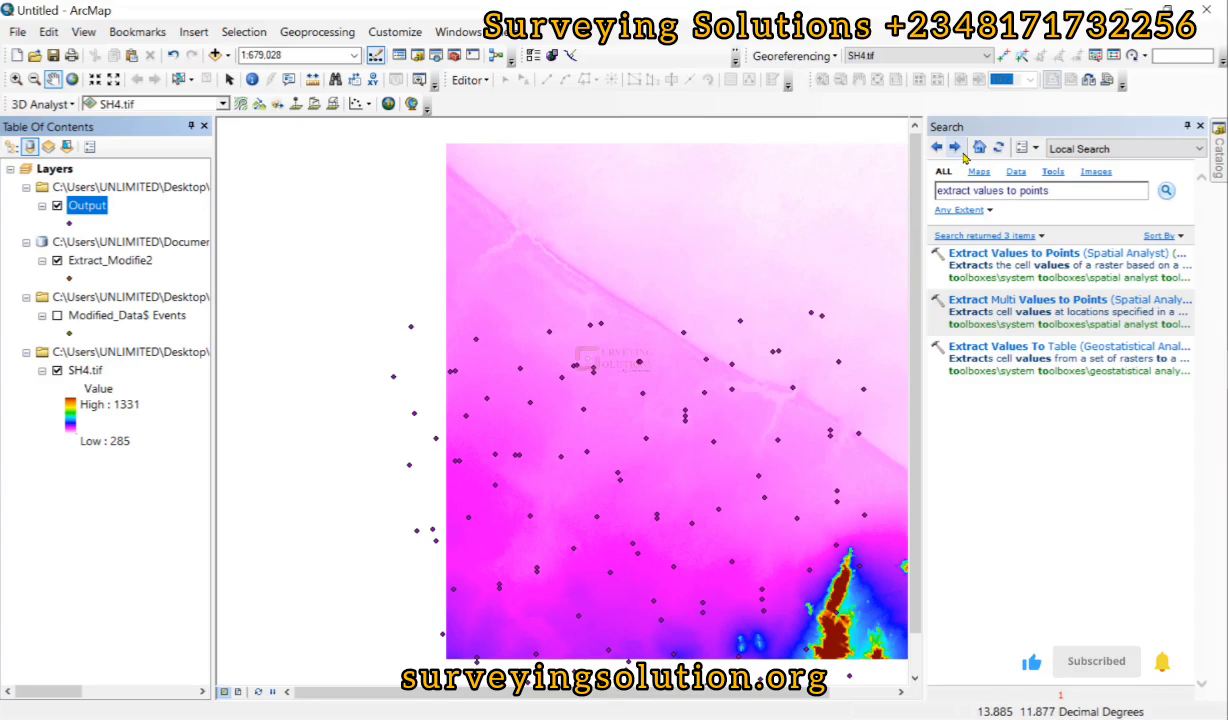
# Search for 'add surface information' and open the 3D Analyst Add Surface Information tool
pyautogui.press('BackSpace')
pyautogui.press('BackSpace')
pyautogui.press('BackSpace')
pyautogui.press('BackSpace')
pyautogui.press('BackSpace')
pyautogui.press('BackSpace')
pyautogui.press('BackSpace')
pyautogui.press('BackSpace')
pyautogui.press('BackSpace')
pyautogui.press('BackSpace')
pyautogui.press('BackSpace')
pyautogui.press('BackSpace')
pyautogui.press('BackSpace')
pyautogui.press('BackSpace')
pyautogui.press('BackSpace')
pyautogui.press('BackSpace')
pyautogui.press('BackSpace')
pyautogui.press('BackSpace')
pyautogui.press('BackSpace')
pyautogui.press('BackSpace')
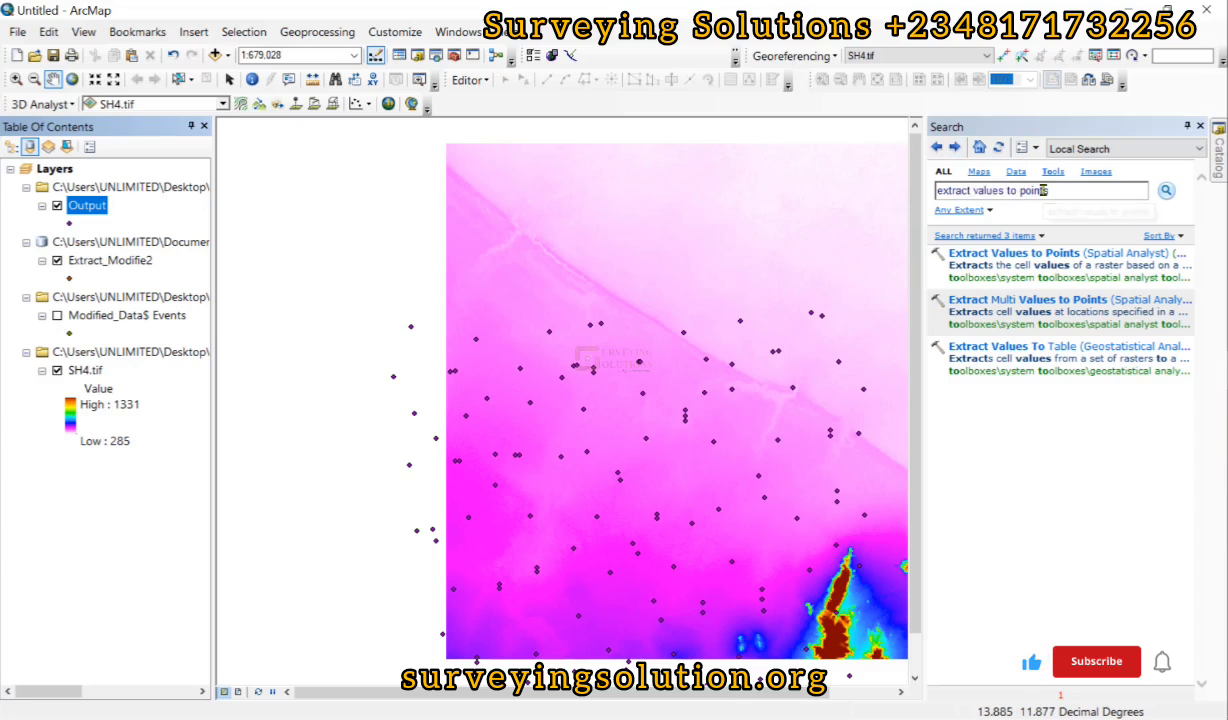
pyautogui.write('add surface information')
pyautogui.press('Return')
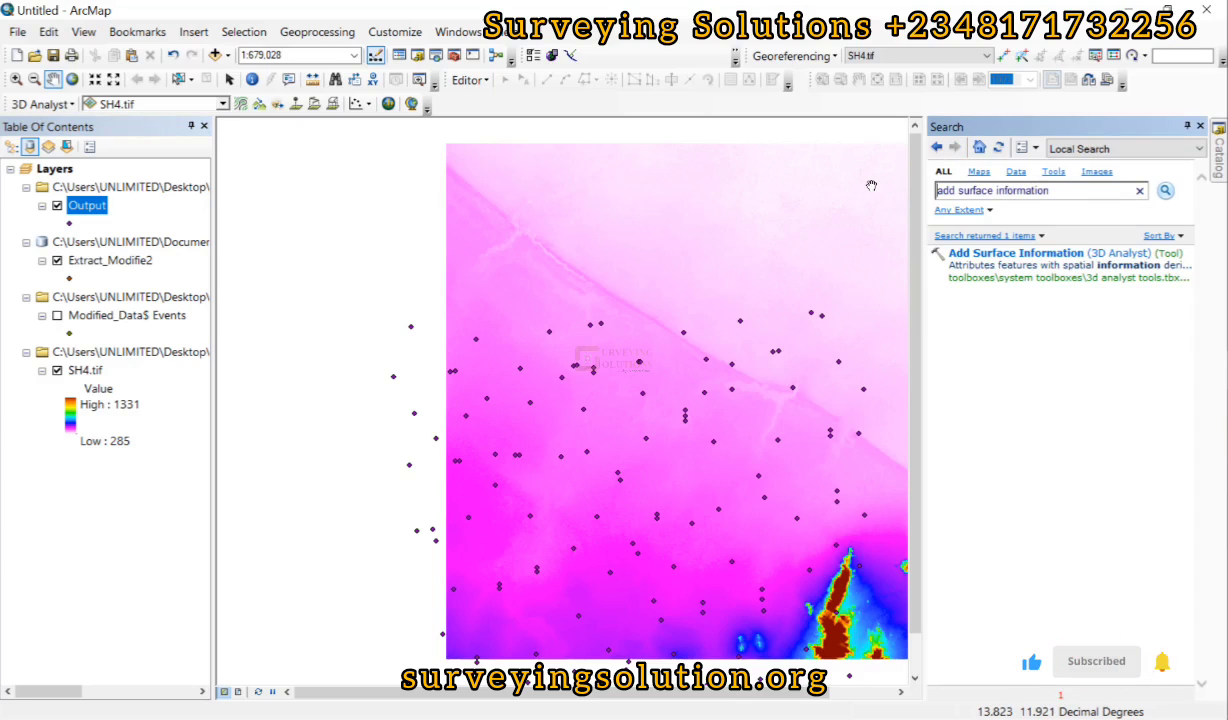
pyautogui.click(1037, 256)
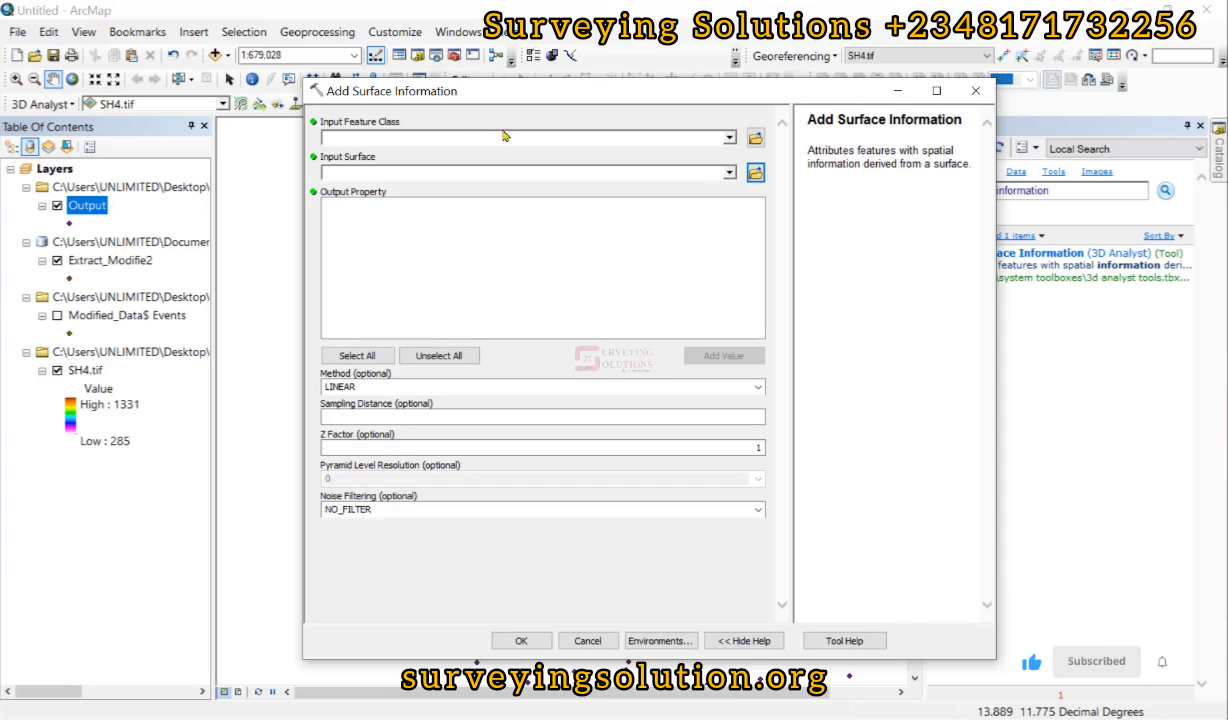
# Set Output as input features, SH4.tif as the surface, and check the Z property
pyautogui.click(471, 136)
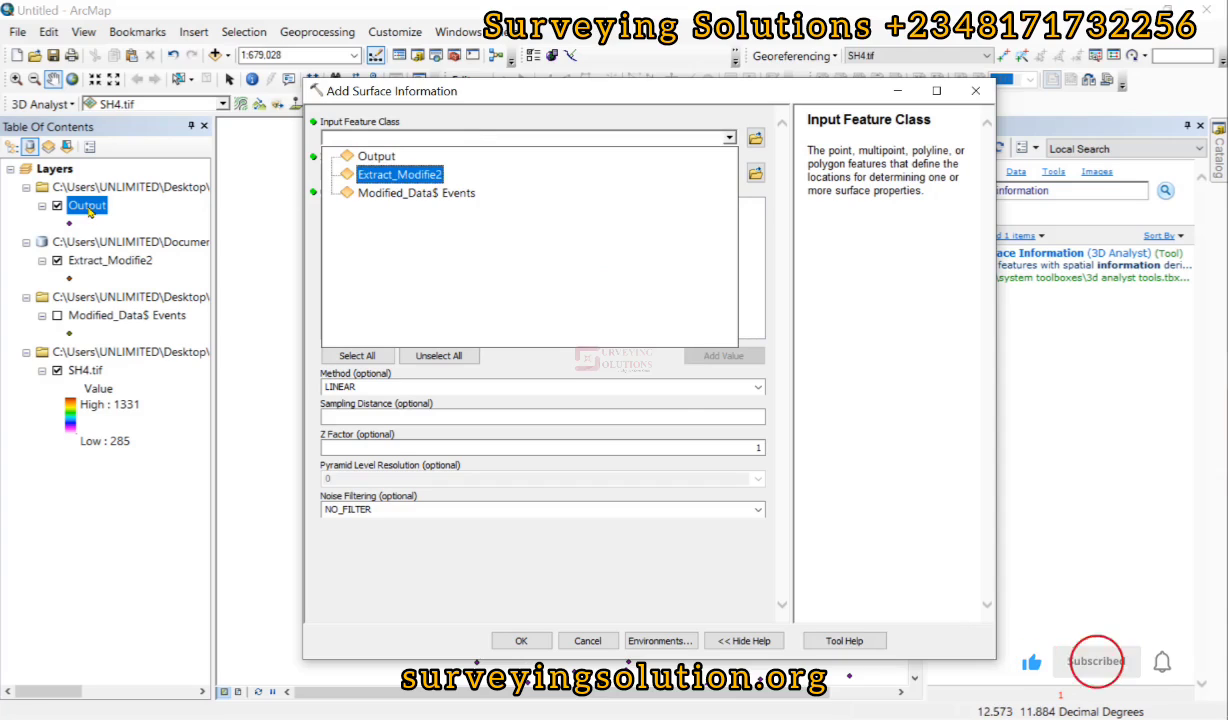
pyautogui.click(374, 157)
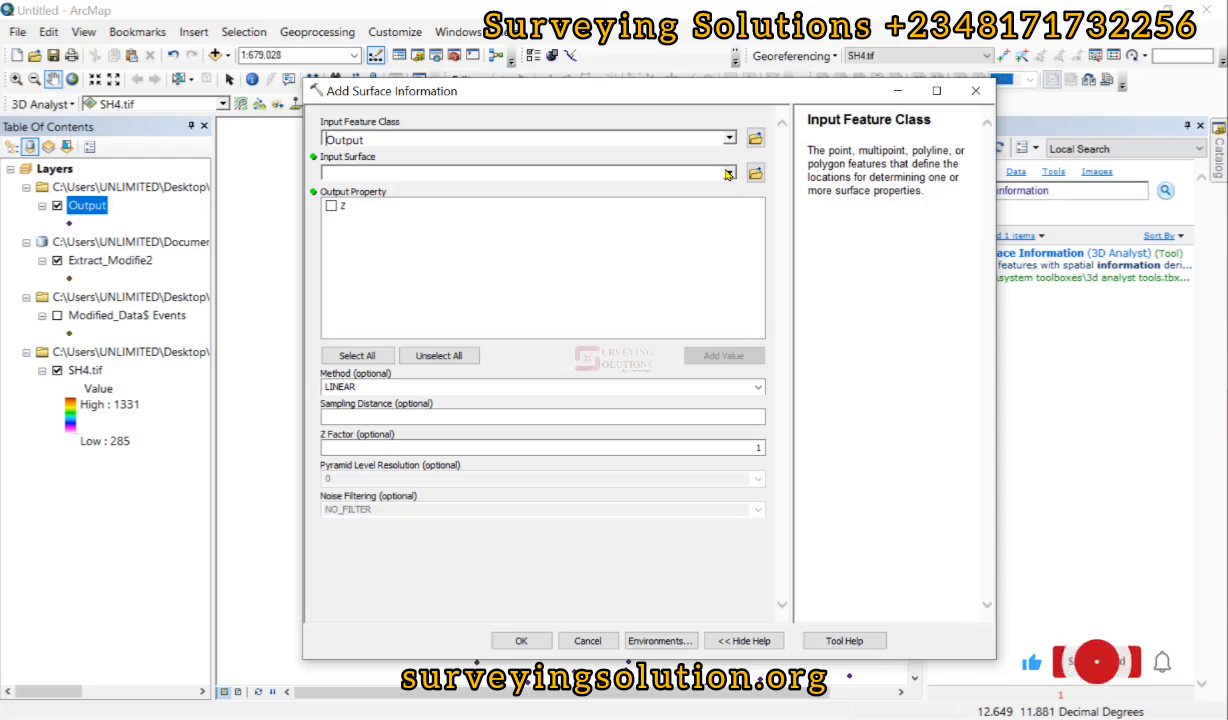
pyautogui.click(540, 172)
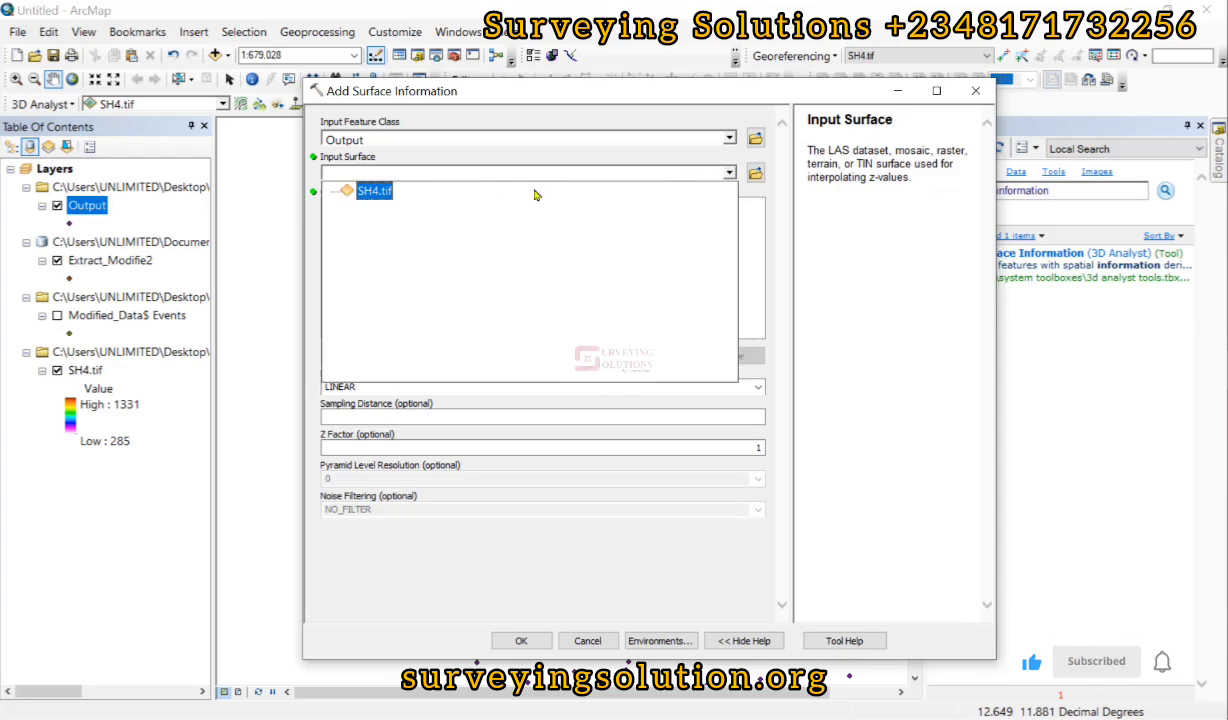
pyautogui.click(375, 194)
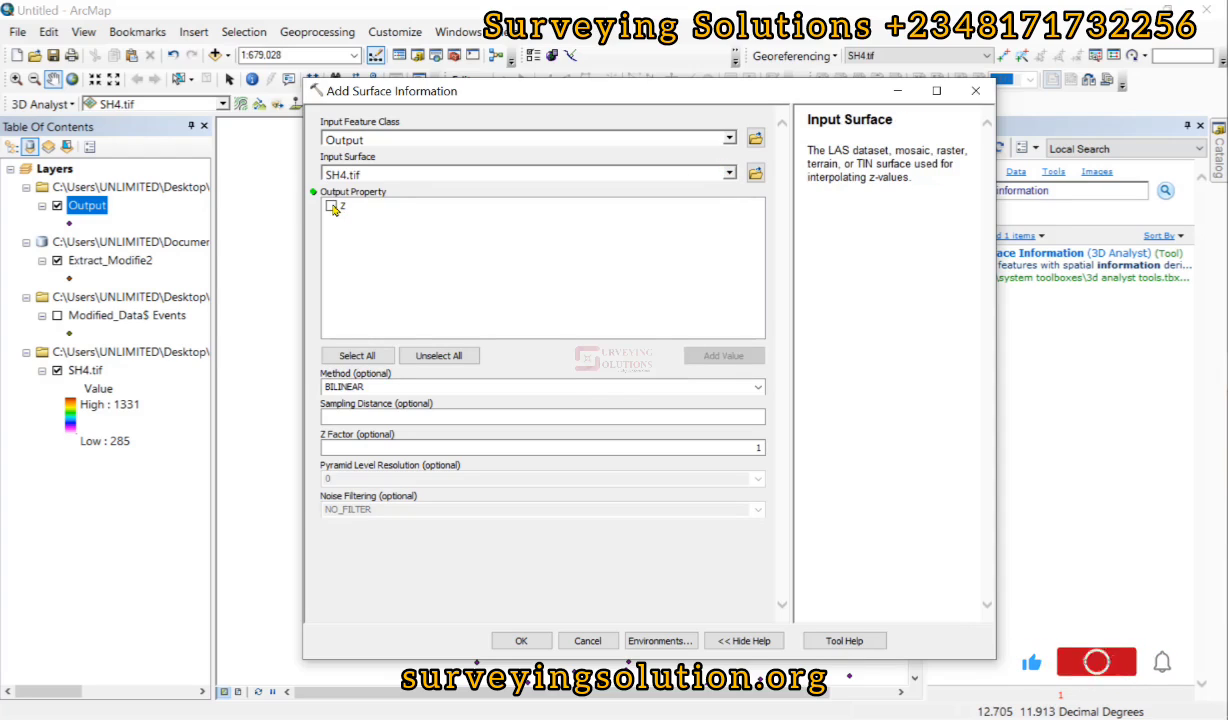
pyautogui.click(331, 206)
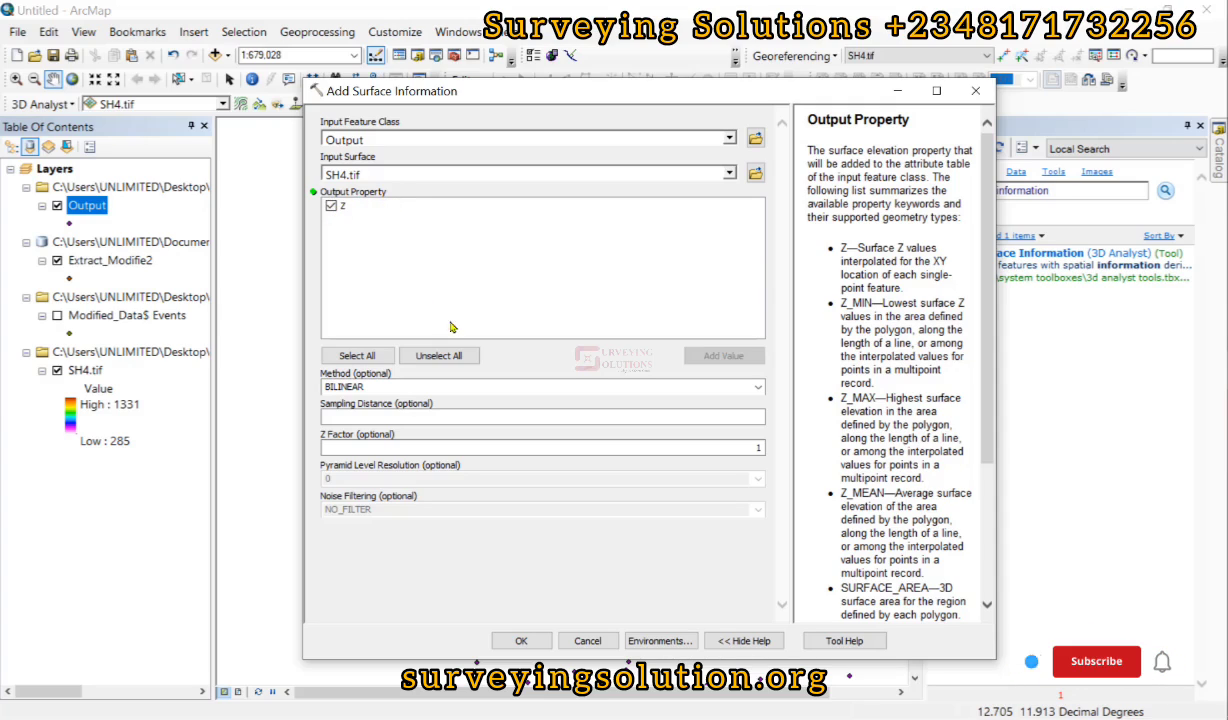
# Keep the BILINEAR method, review sampling distance and Z factor, and run the tool
pyautogui.click(390, 387)
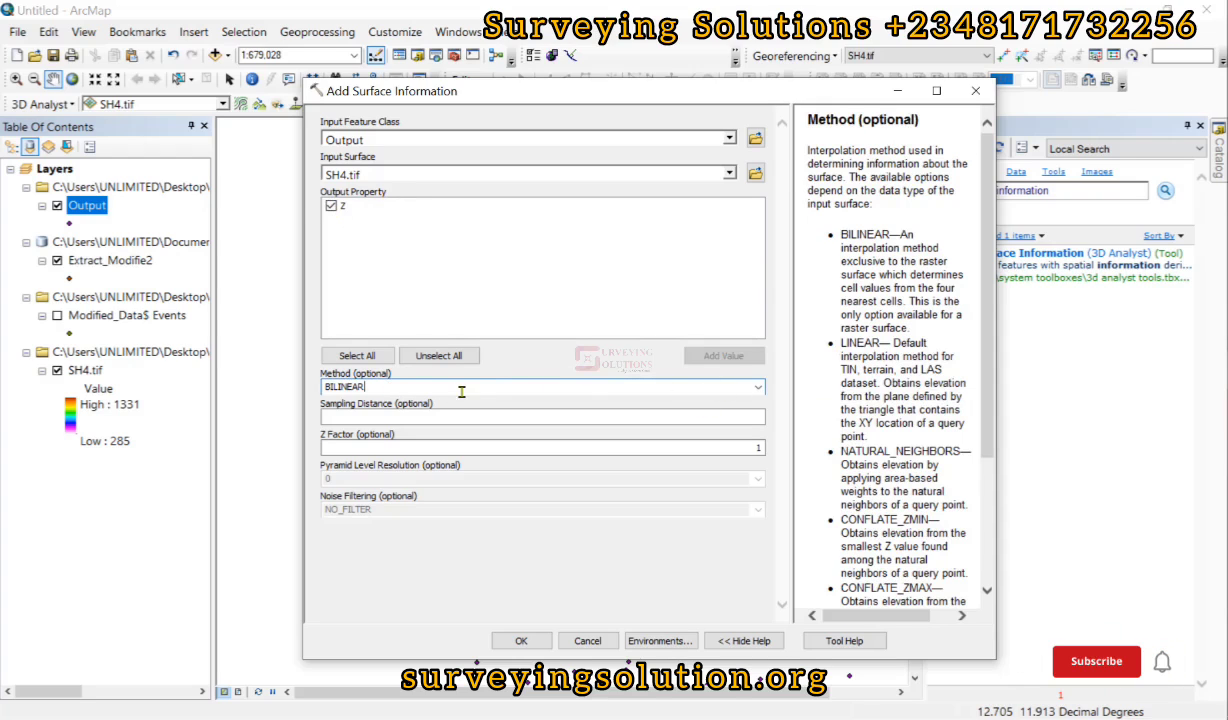
pyautogui.click(758, 388)
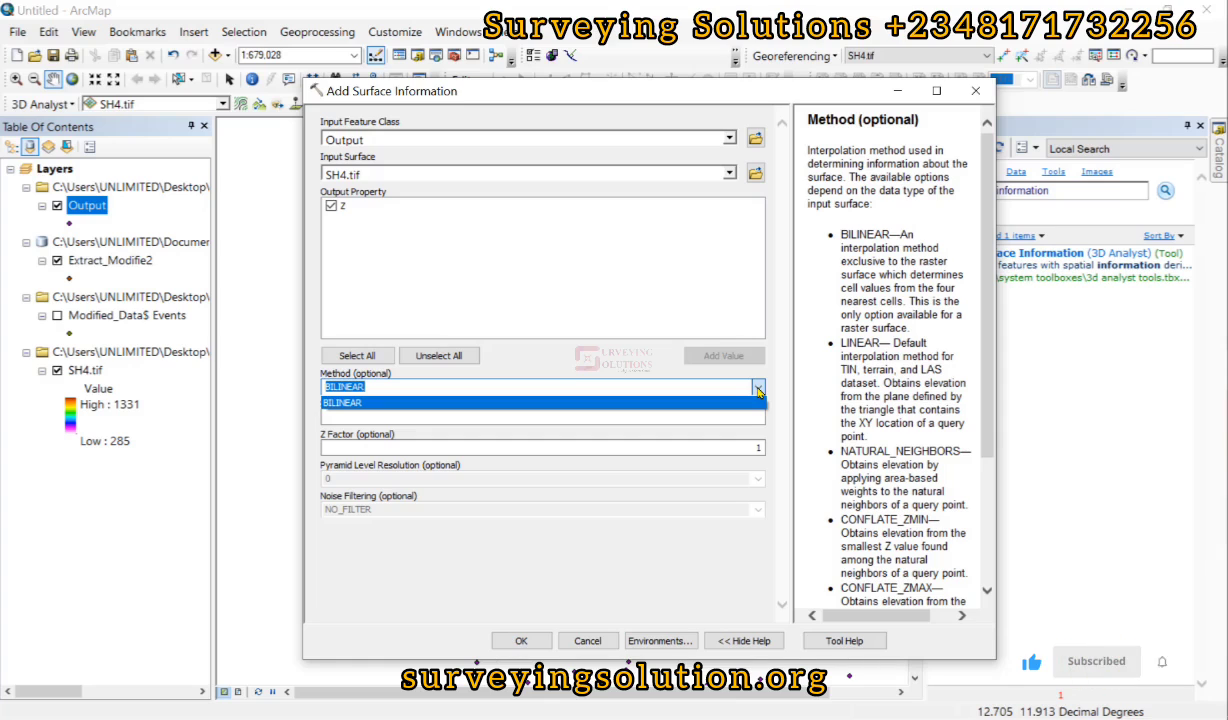
pyautogui.click(758, 388)
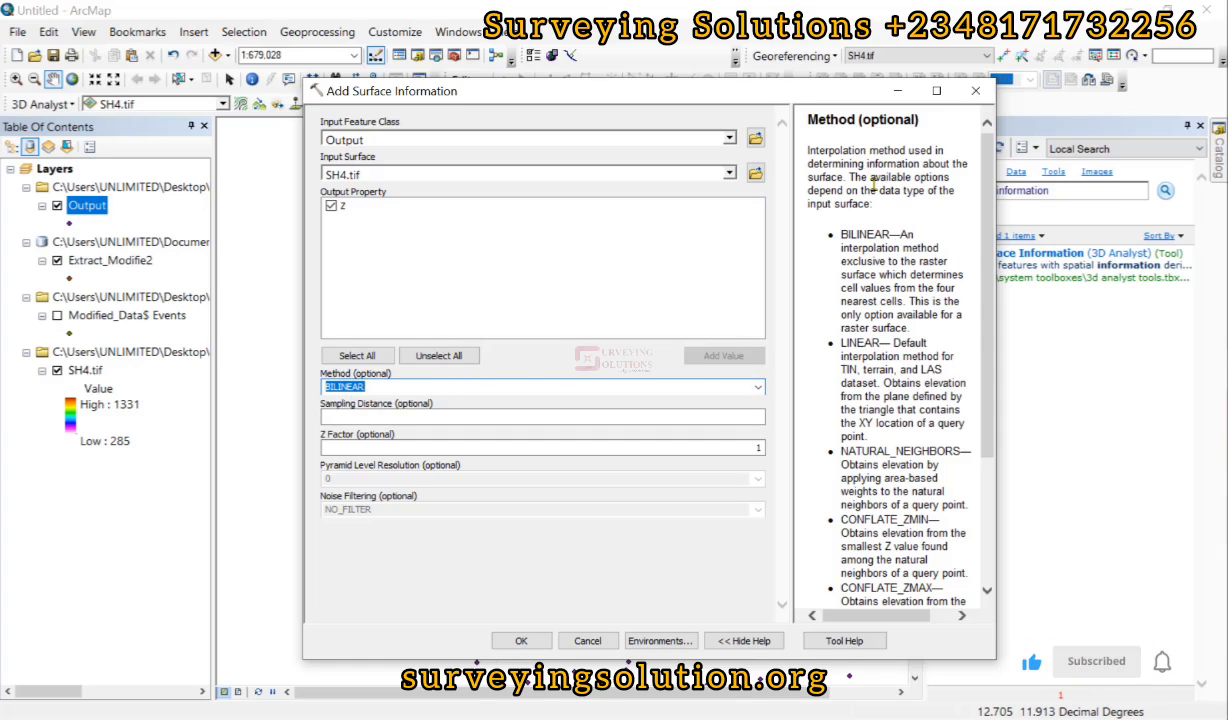
pyautogui.scroll(-5, 873, 188)
pyautogui.scroll(5, 873, 188)
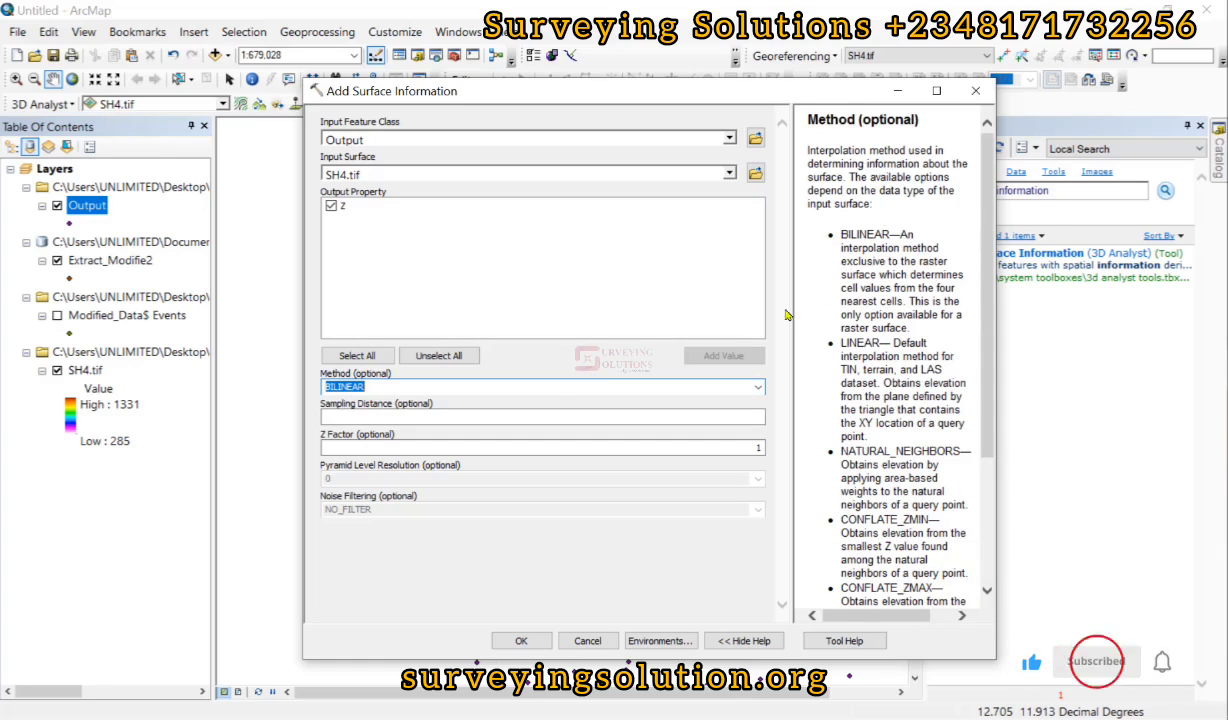
pyautogui.click(387, 416)
pyautogui.click(399, 446)
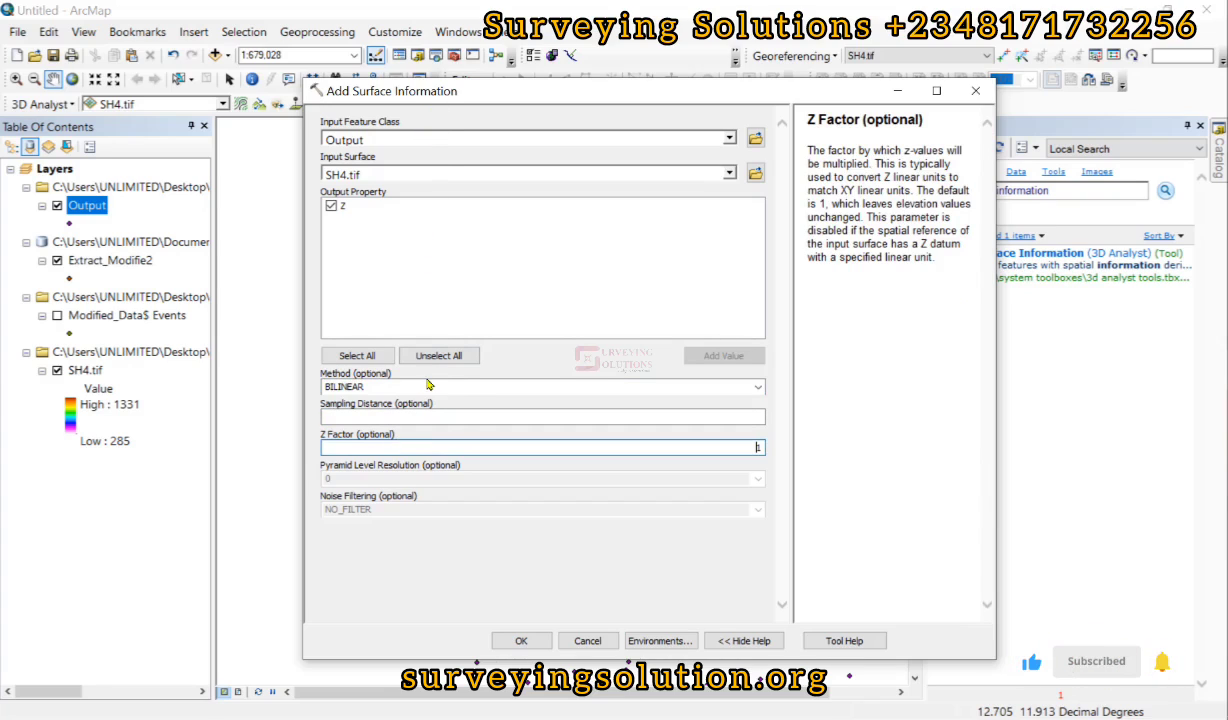
pyautogui.click(520, 641)
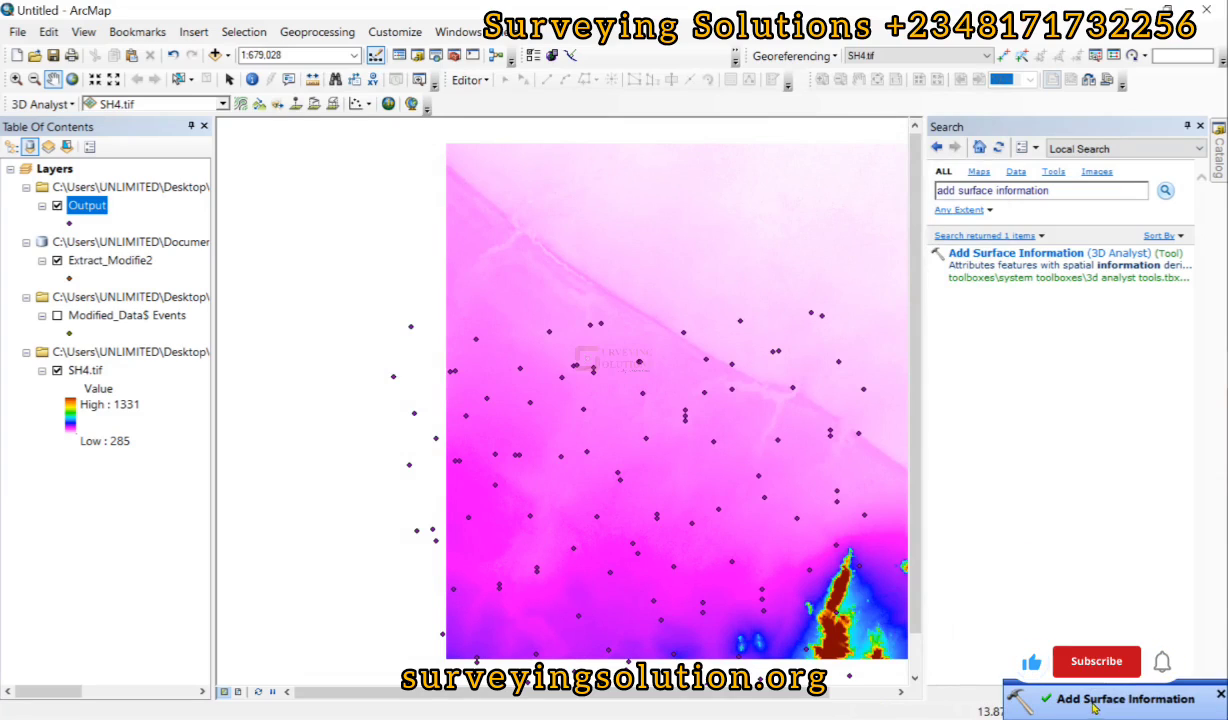
# Open the Output layer's attribute table and scroll through the new Z elevations for 113 points
pyautogui.click(1221, 692)
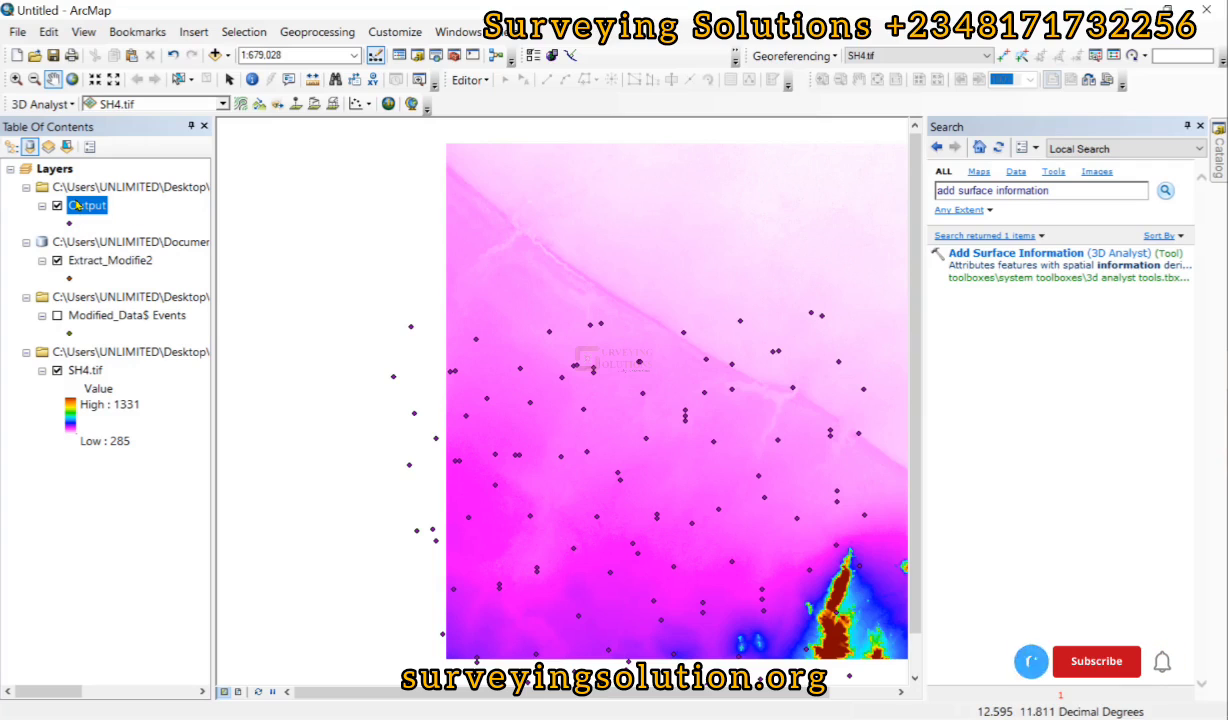
pyautogui.rightClick(77, 203)
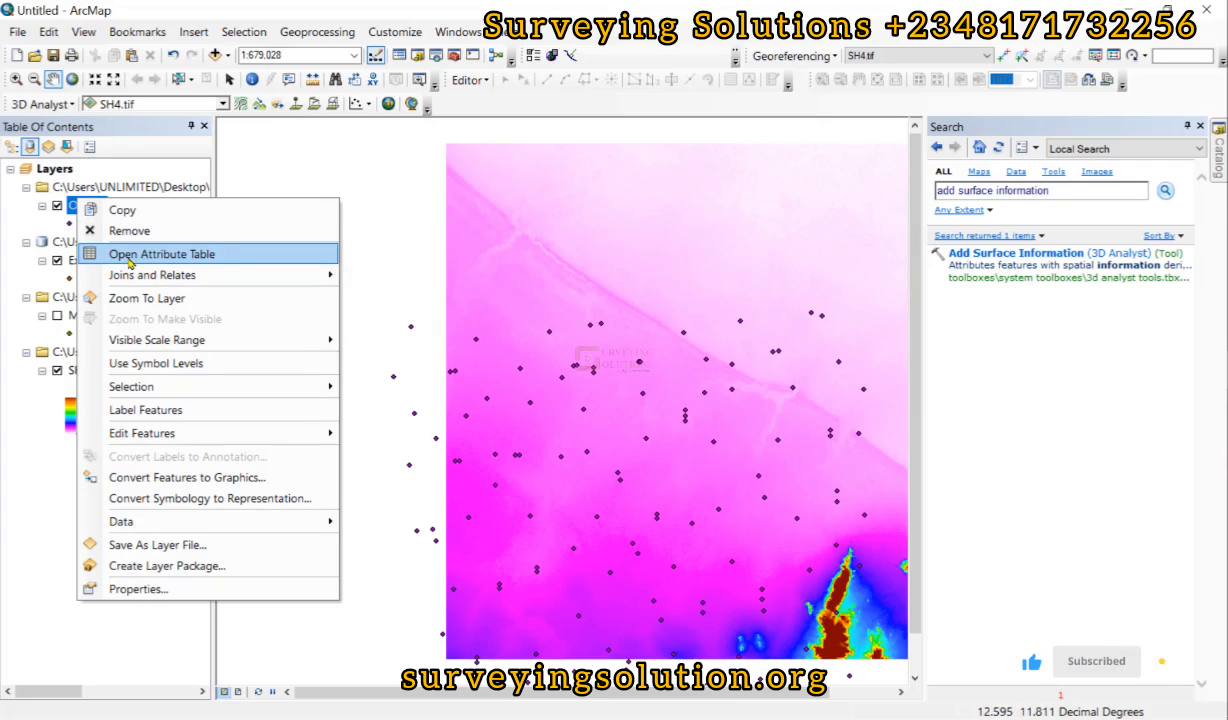
pyautogui.click(128, 259)
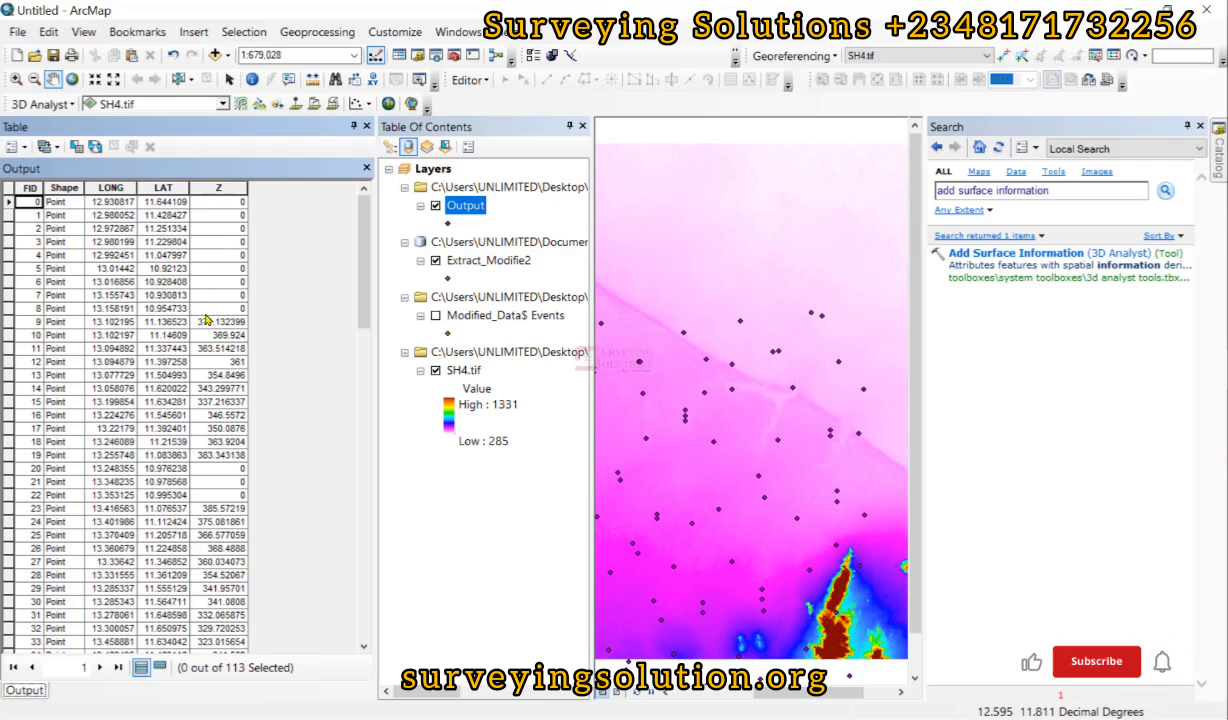
pyautogui.scroll(-3, 232, 242)
pyautogui.scroll(-10, 232, 242)
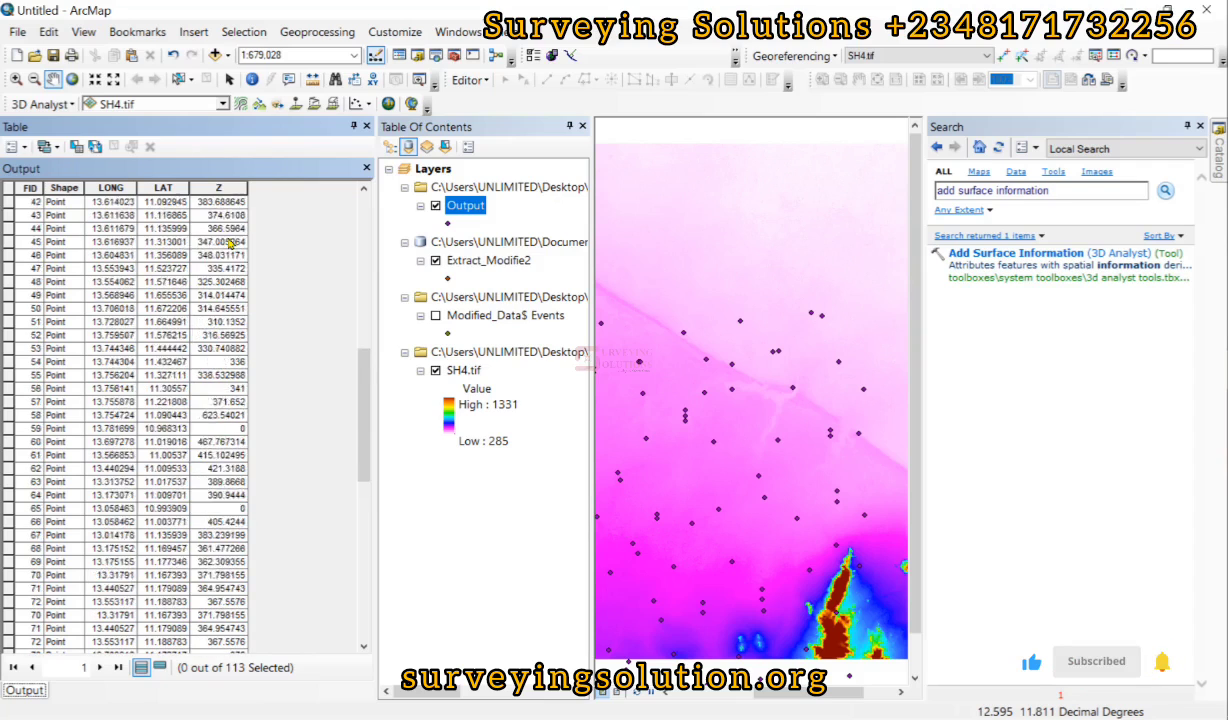
pyautogui.scroll(-8, 230, 242)
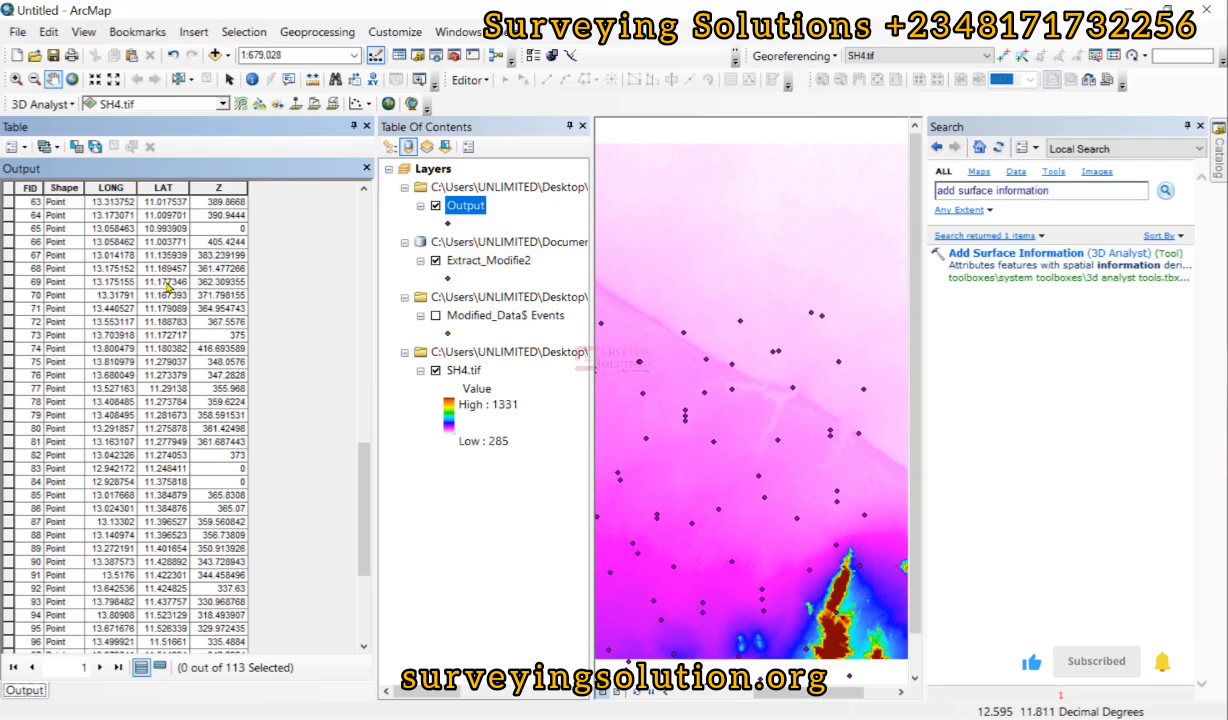
pyautogui.scroll(-6, 238, 293)
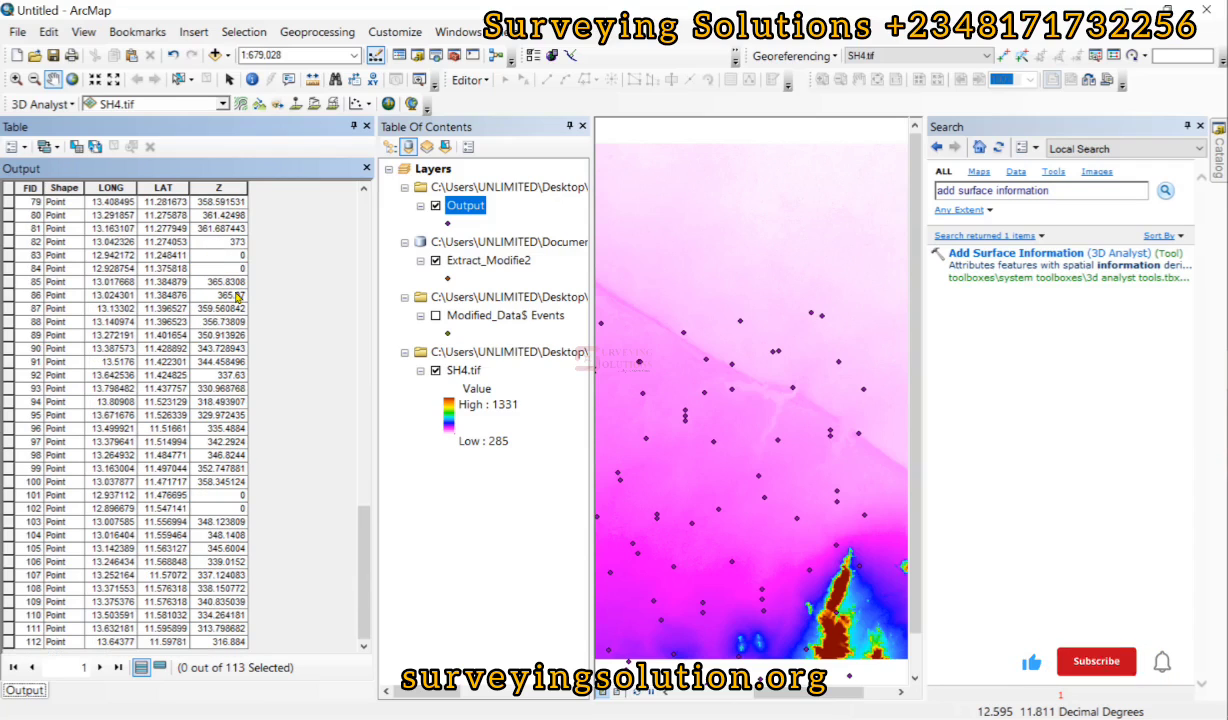